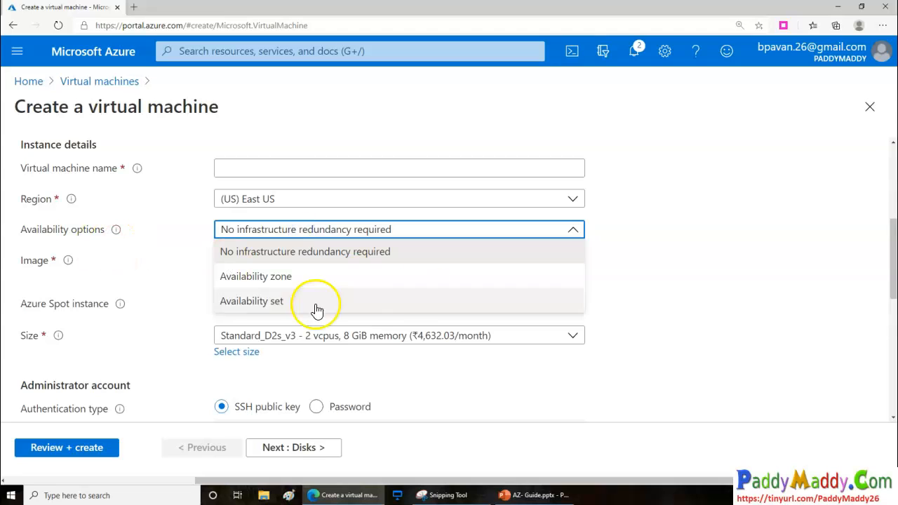
- Set the virtual machine's availability option to Availability set and check for existing sets to choose from
click(303, 304)
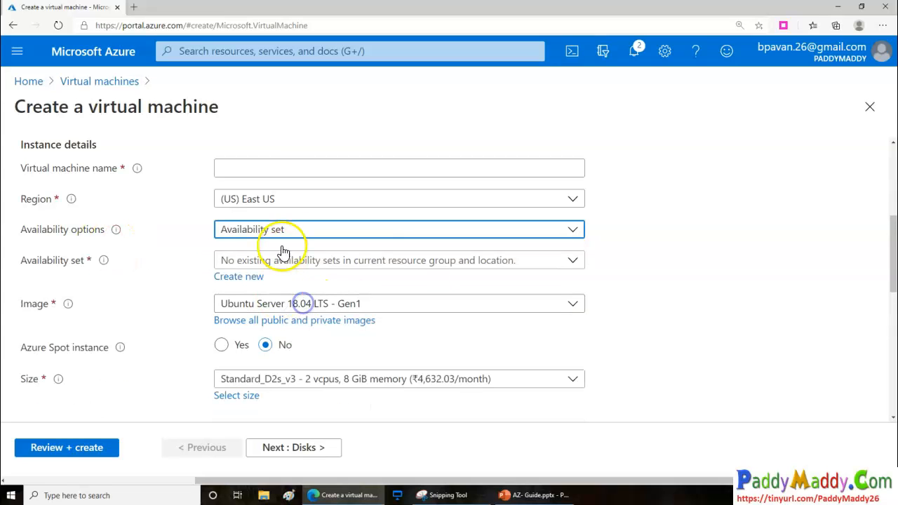
click(246, 262)
click(181, 284)
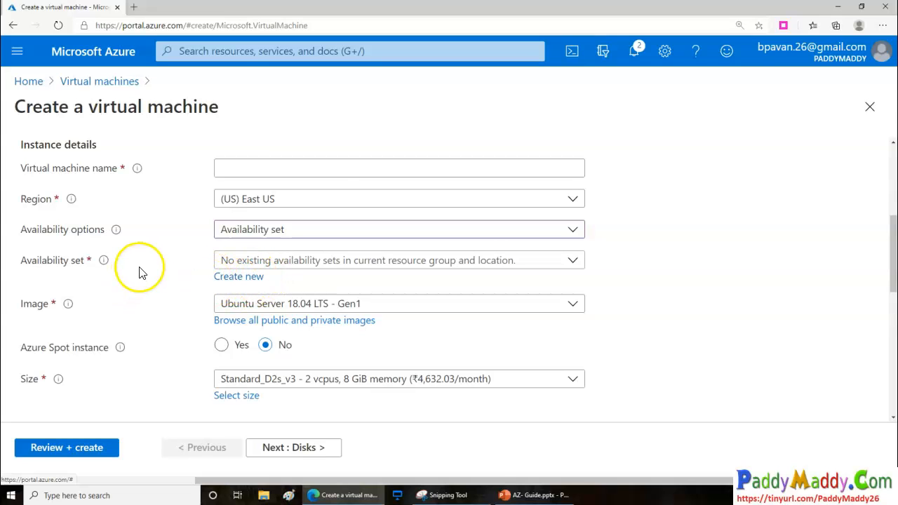
click(218, 52)
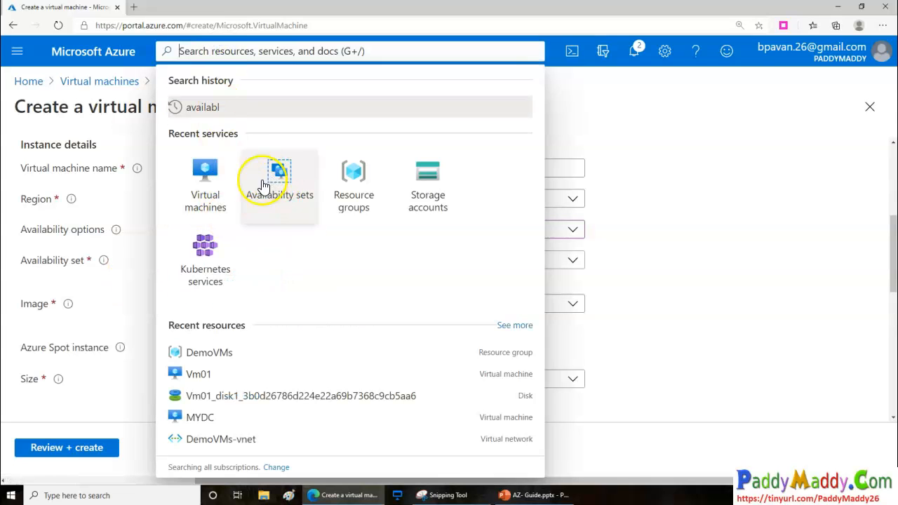
click(64, 264)
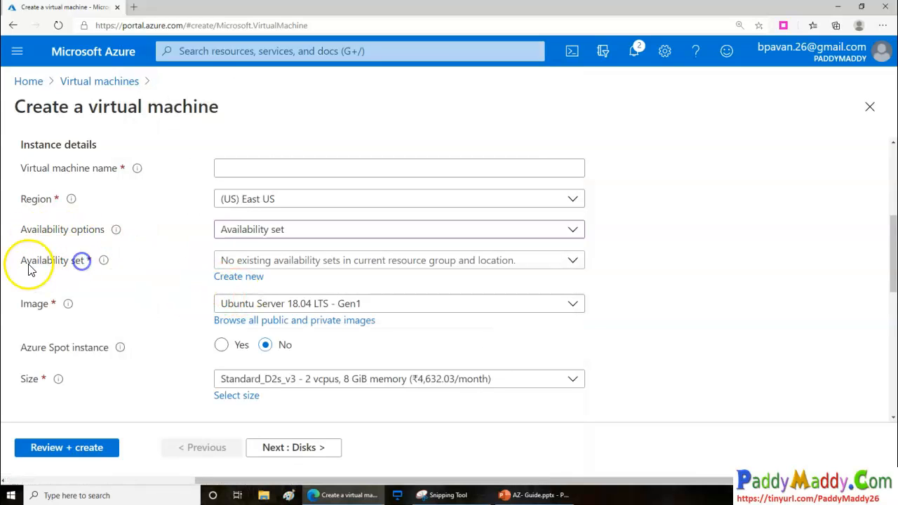
click(390, 267)
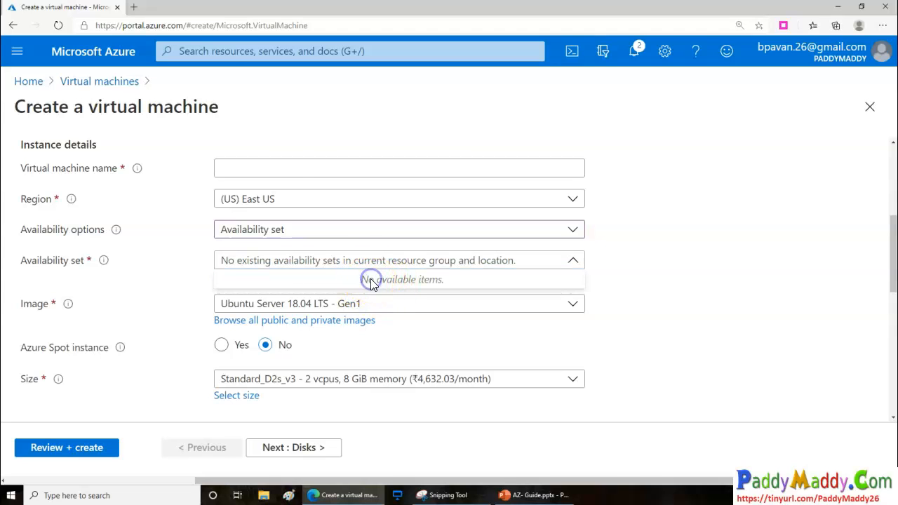
- Go to the Availability sets service and start creating a new availability set
click(258, 51)
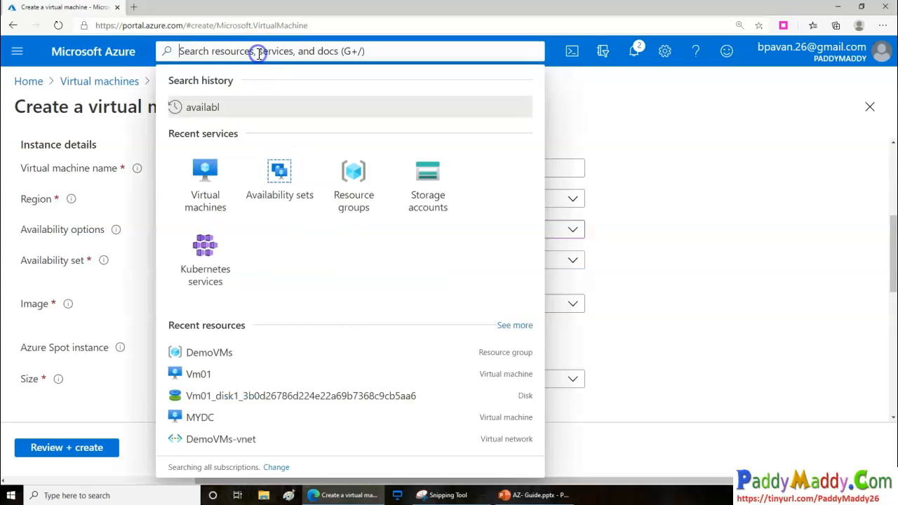
click(281, 192)
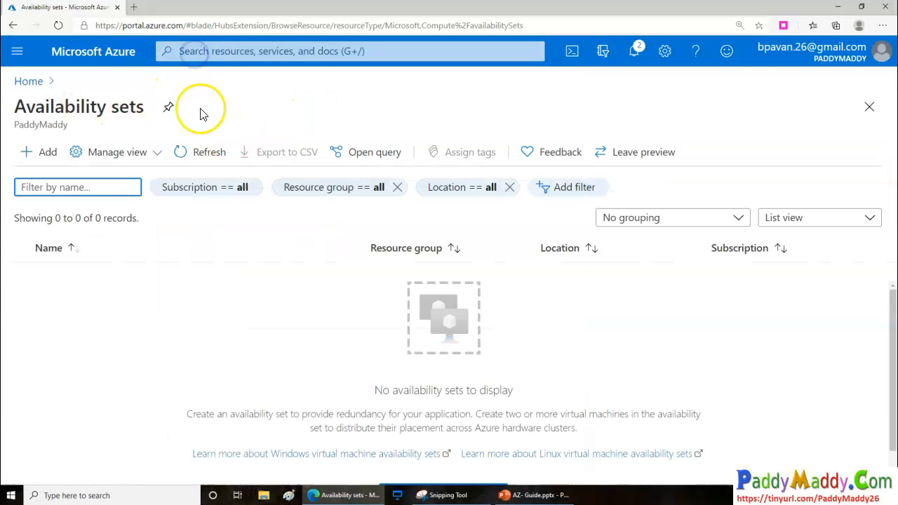
click(43, 156)
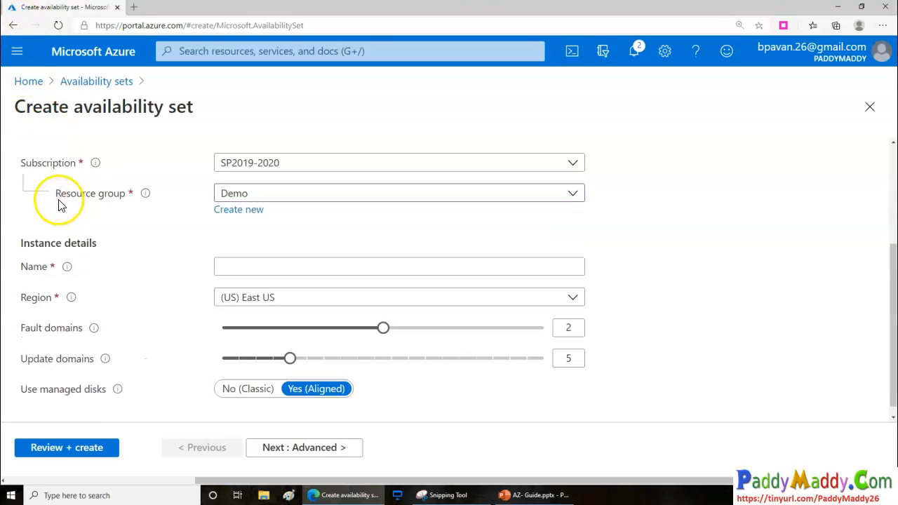
- Name the new availability set AS01
drag(60, 201, 137, 201)
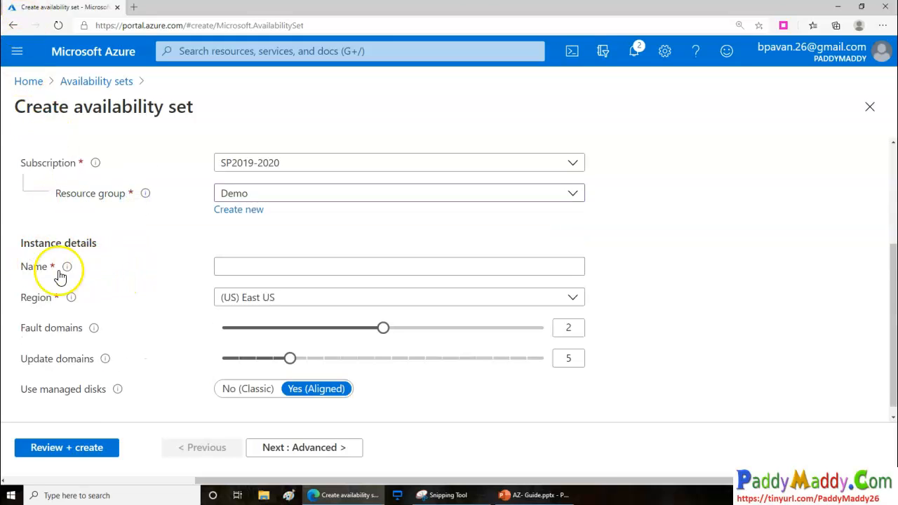
click(264, 264)
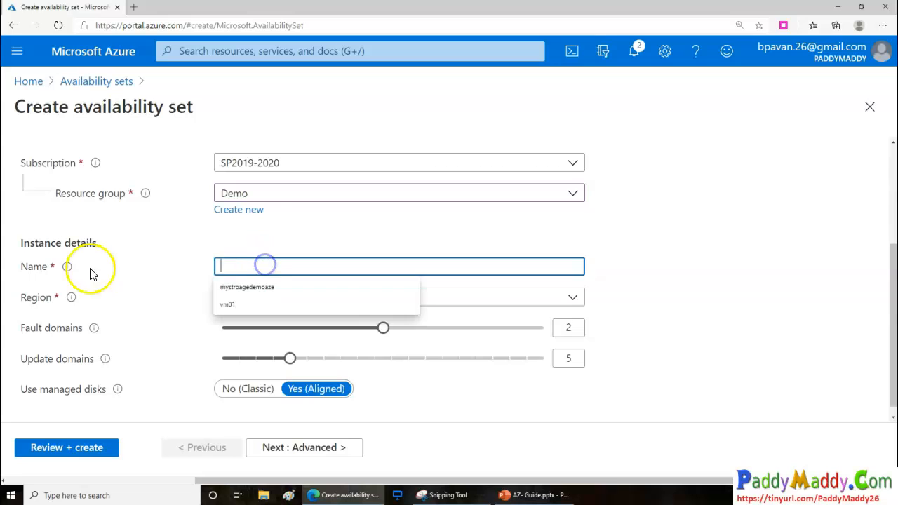
click(119, 282)
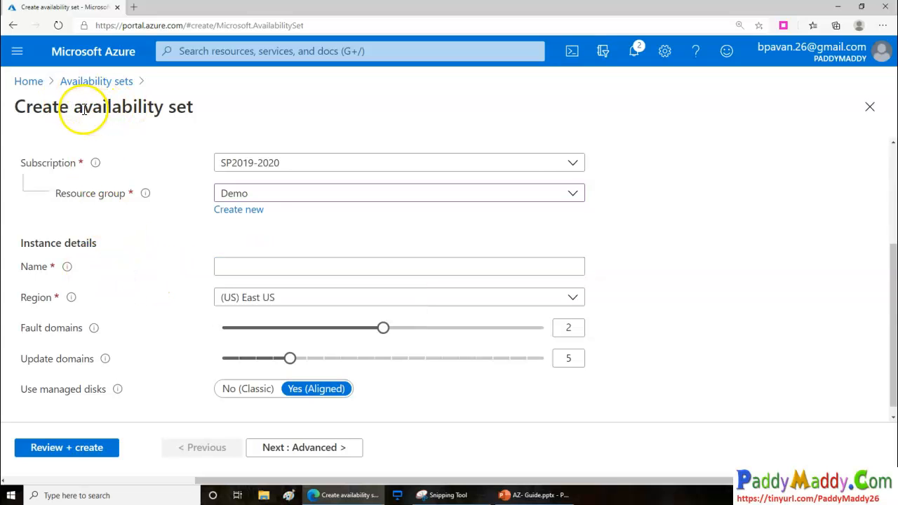
drag(74, 109, 196, 108)
click(264, 265)
text(AS01)
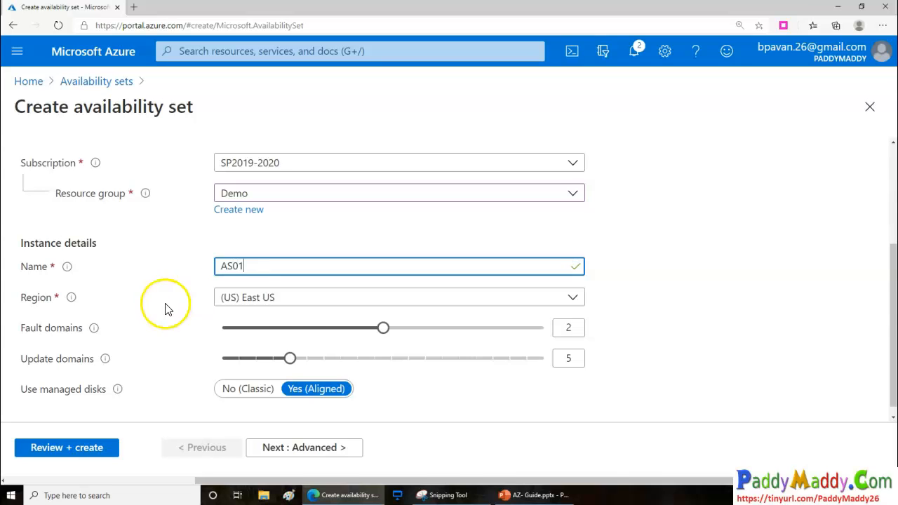
- Set the availability set's fault domains to 3 and update domains to 4
scroll(140, 321, down, 1)
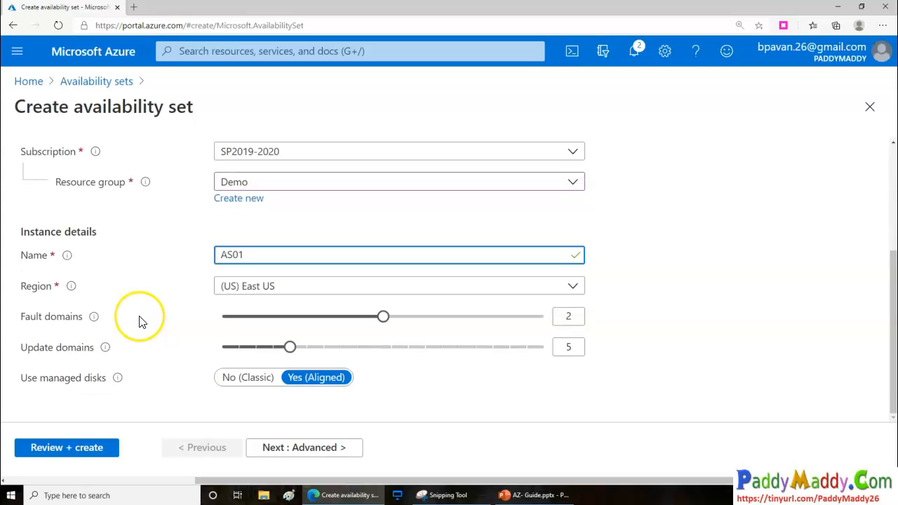
drag(20, 317, 206, 324)
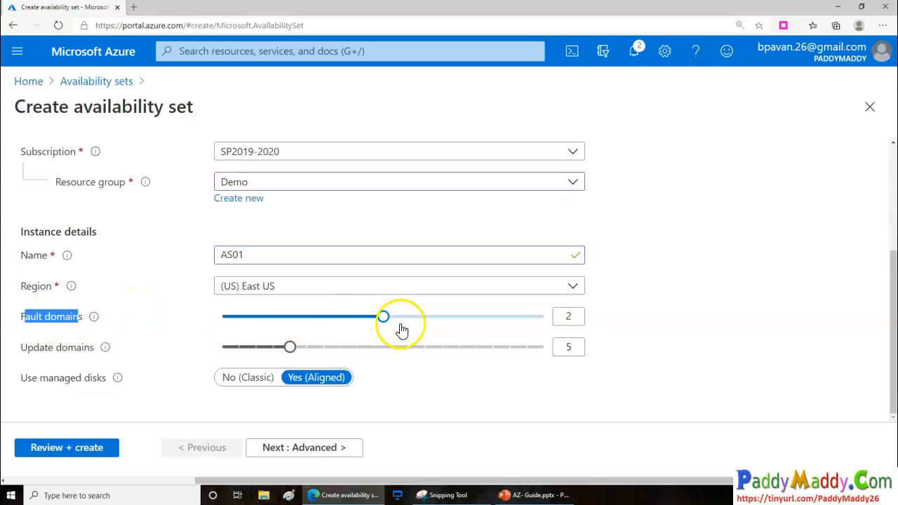
click(523, 317)
click(294, 317)
drag(238, 322, 583, 316)
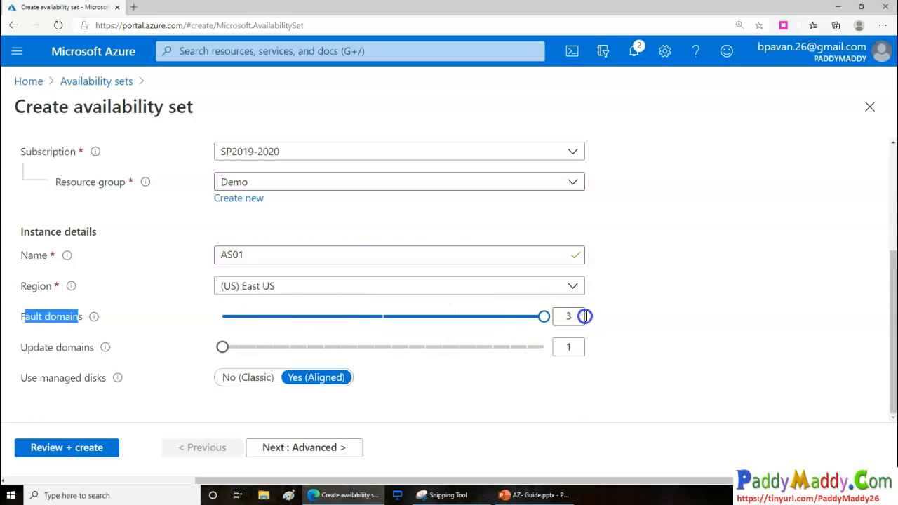
click(47, 355)
mouse_move(224, 347)
mouse_down()
mouse_move(544, 357)
mouse_move(240, 348)
mouse_up()
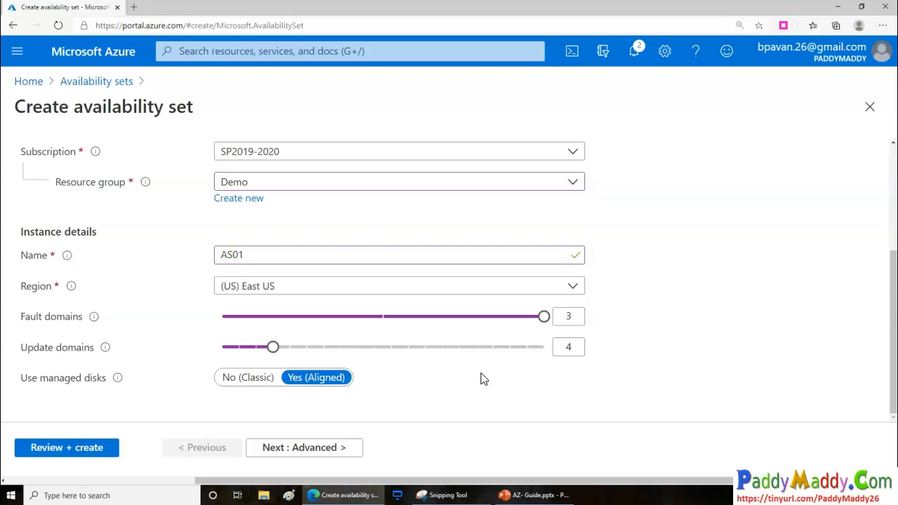
- Examine the fault domain, update domain and managed disks settings, including the explanation of managed disks
drag(25, 317, 97, 322)
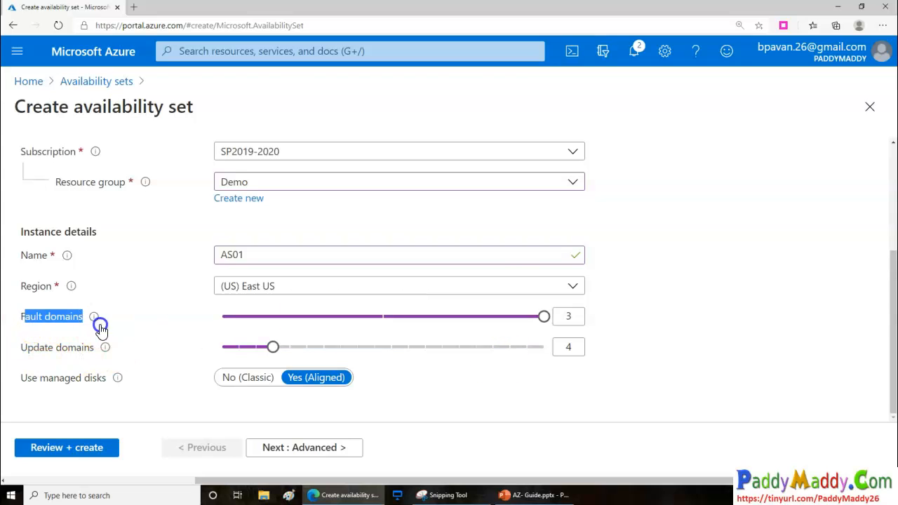
drag(26, 348, 75, 348)
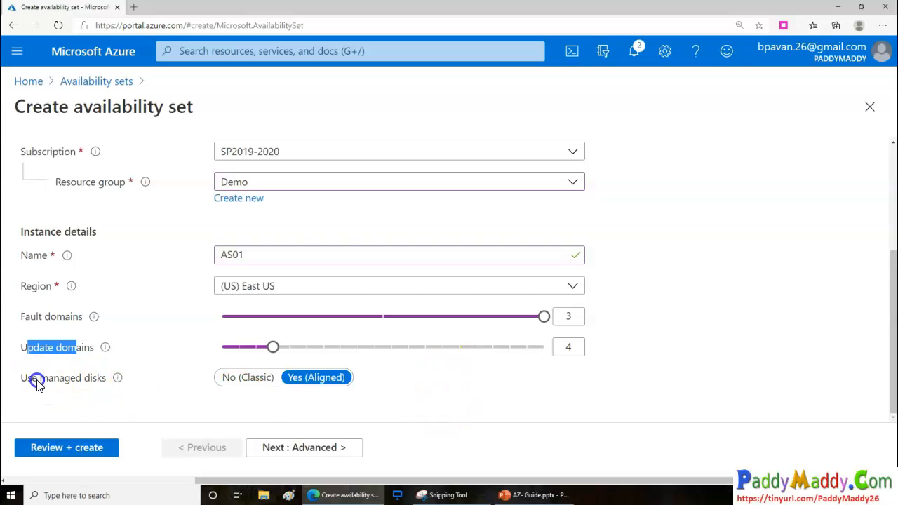
drag(38, 379, 106, 382)
mouse_move(117, 379)
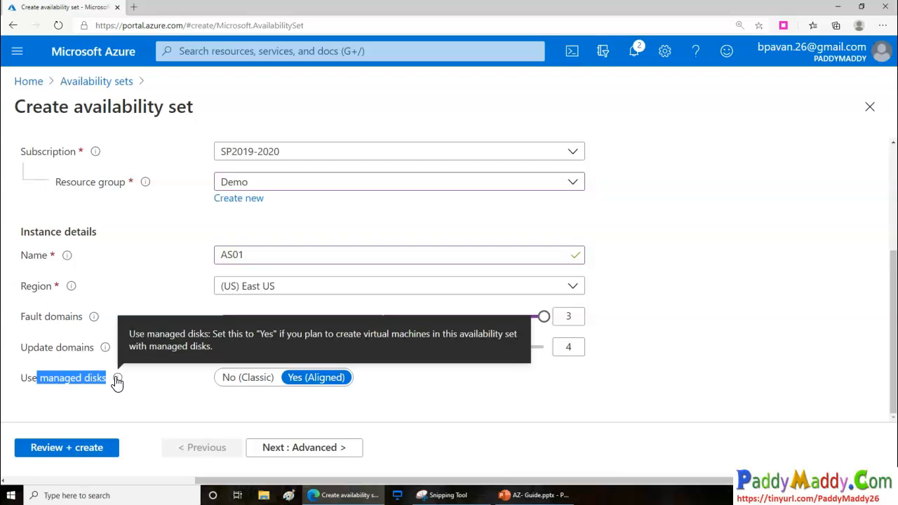
click(372, 393)
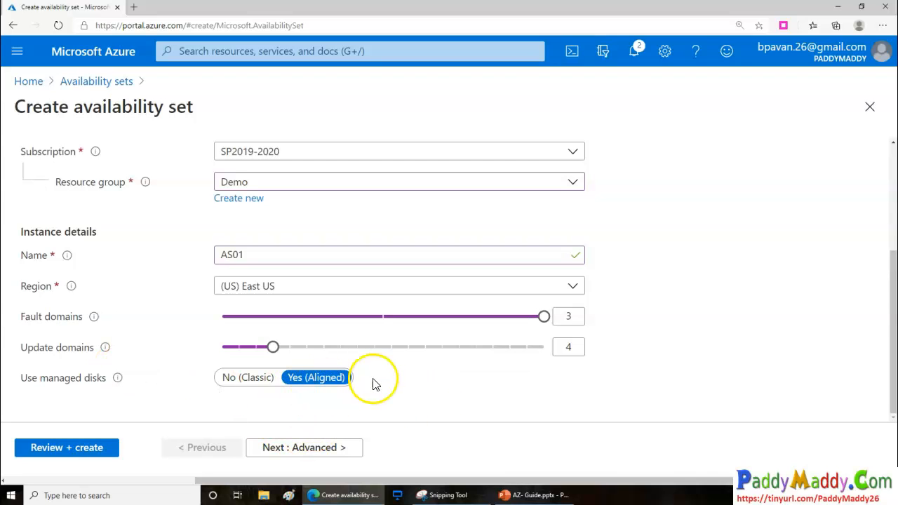
scroll(147, 312, up, 3)
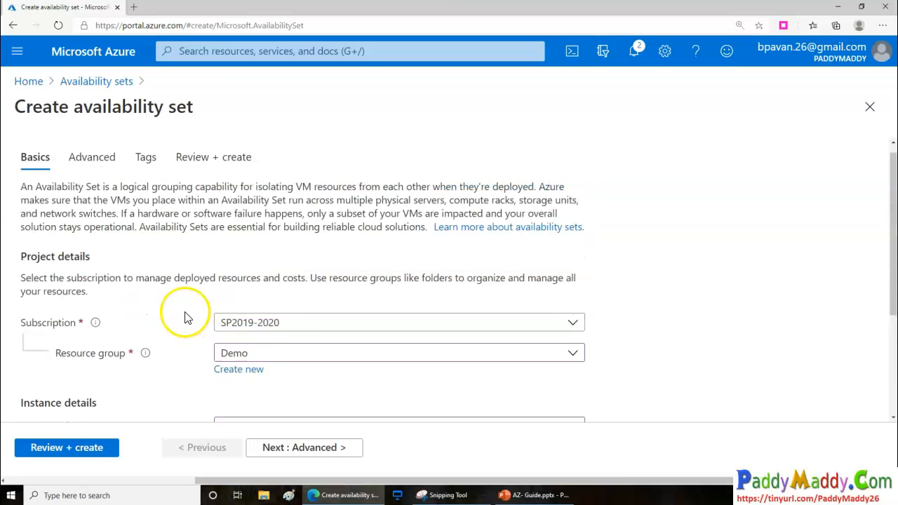
scroll(184, 316, down, 3)
- Examine the advanced proximity placement group setting and its available choices
click(311, 449)
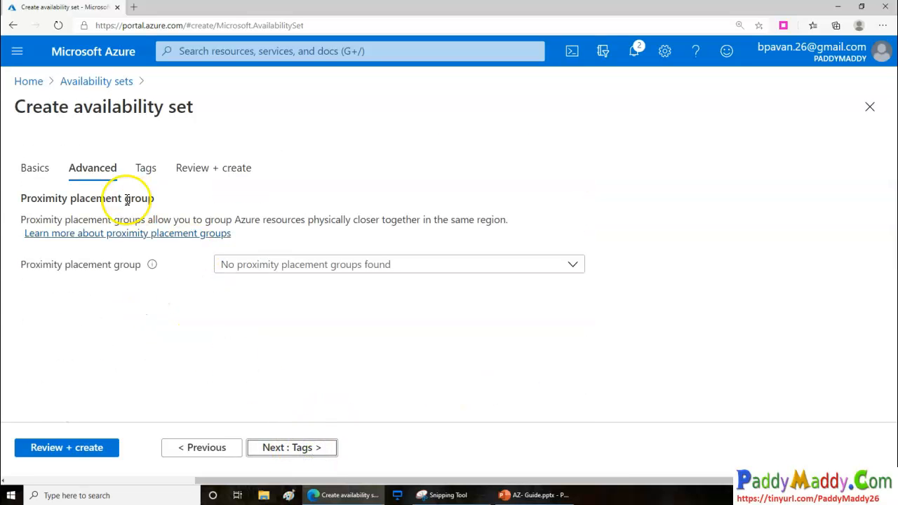
click(49, 266)
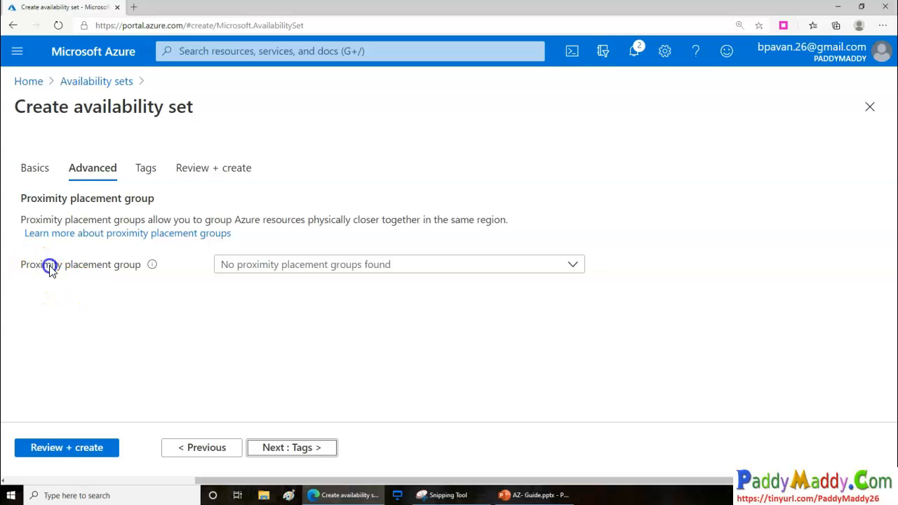
click(157, 329)
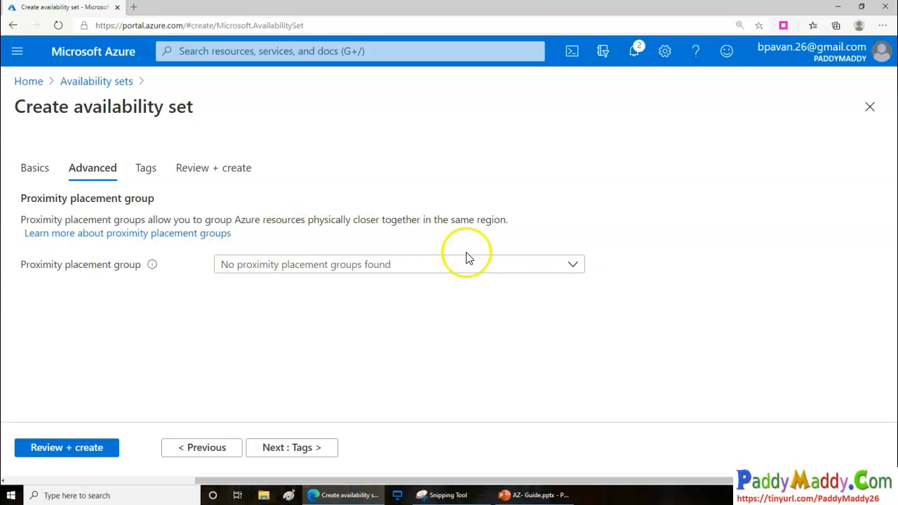
click(559, 267)
click(384, 336)
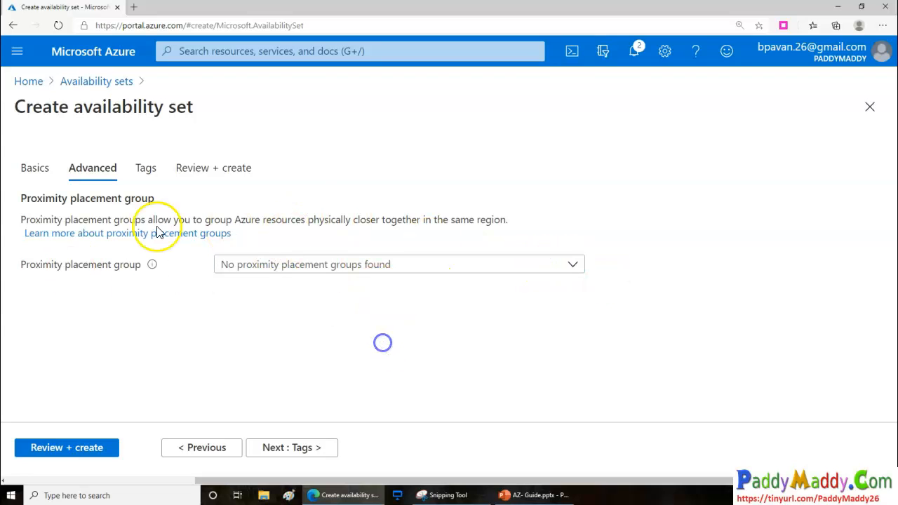
click(18, 267)
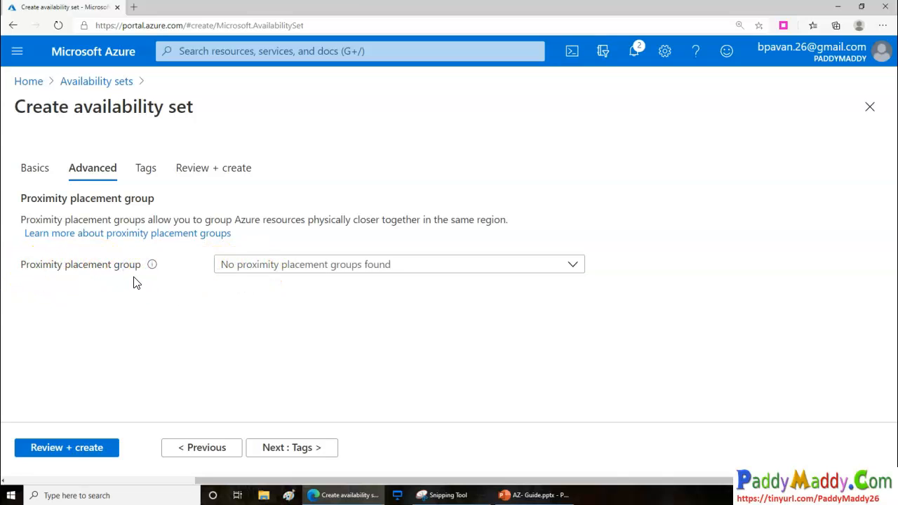
- Review the configuration summary of availability set AS01 and deploy it
click(143, 169)
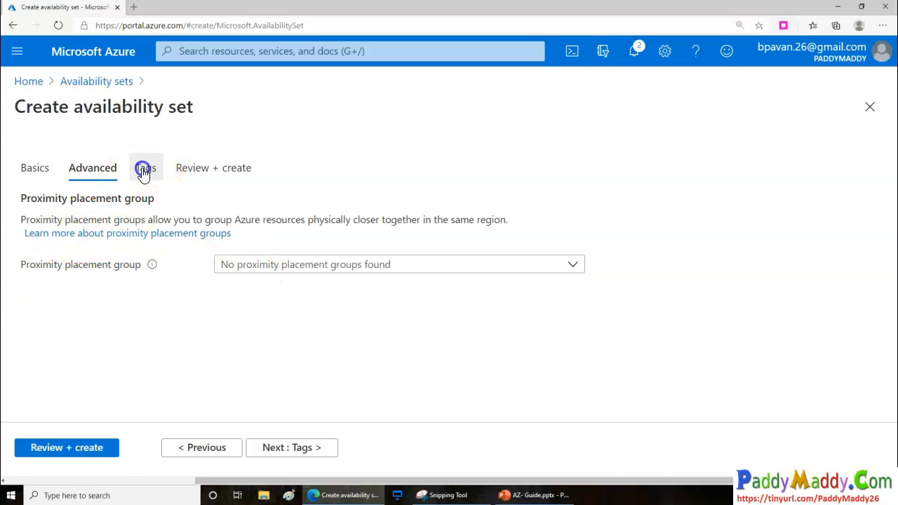
click(193, 171)
click(146, 368)
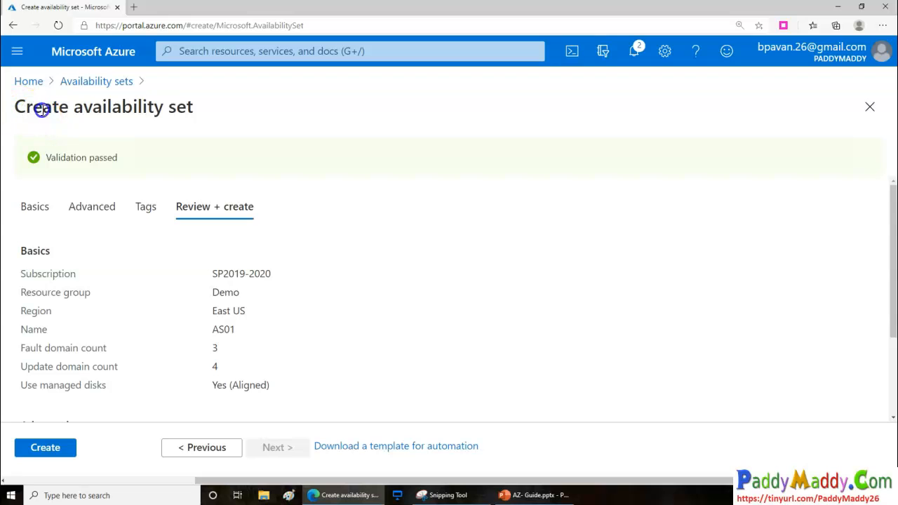
drag(16, 106, 195, 108)
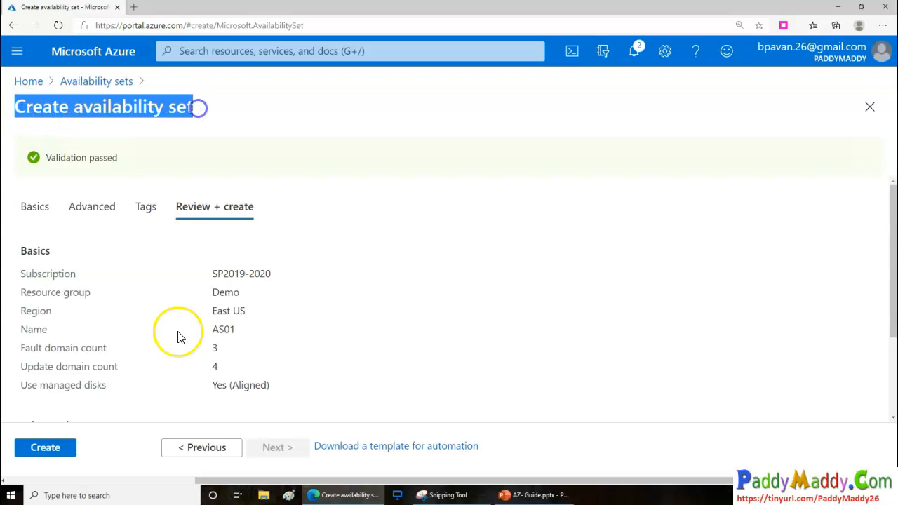
drag(213, 292, 229, 294)
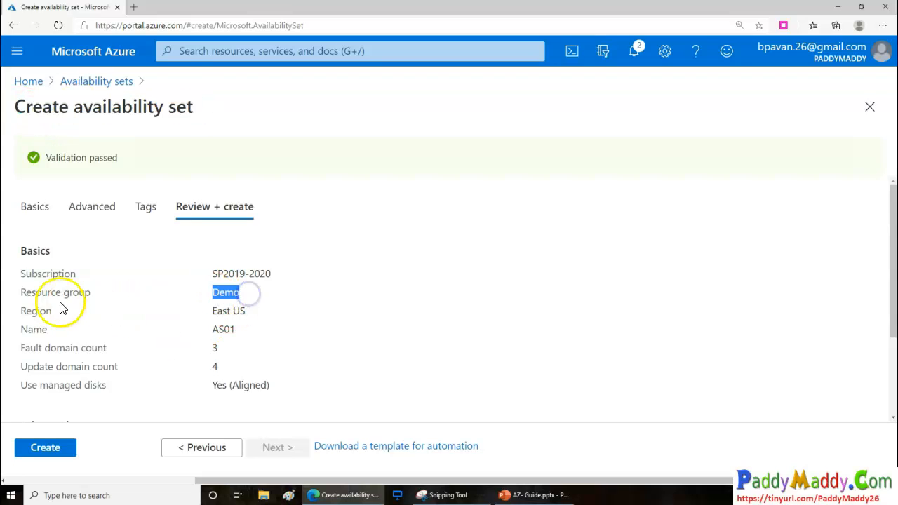
click(58, 451)
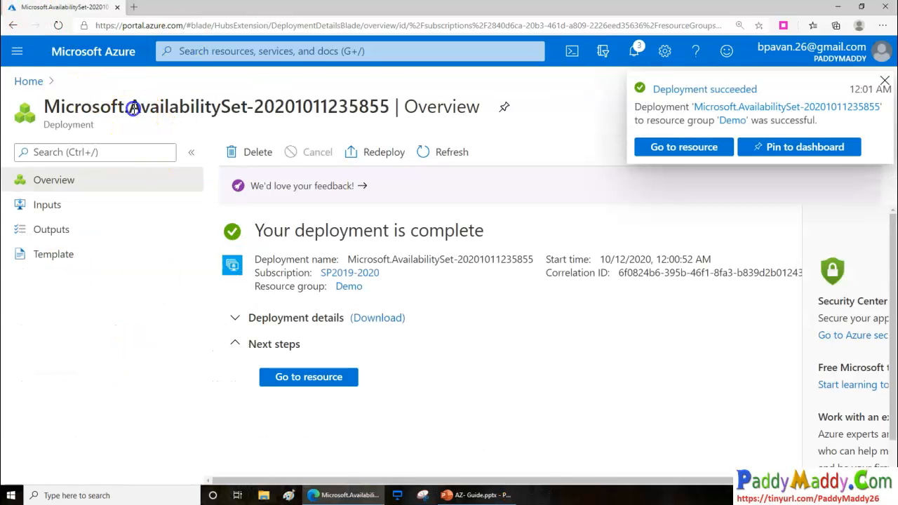
drag(250, 107, 150, 106)
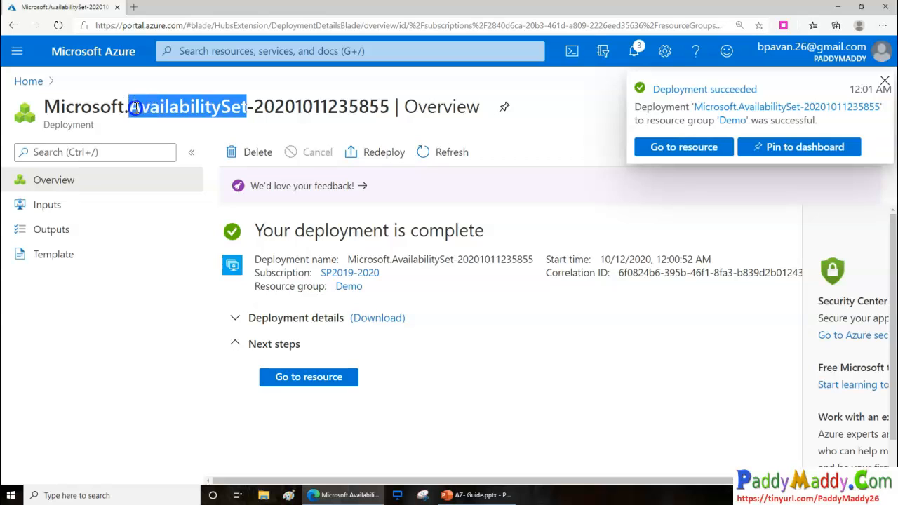
- Go to the Virtual machines service and start creating a new virtual machine
click(205, 51)
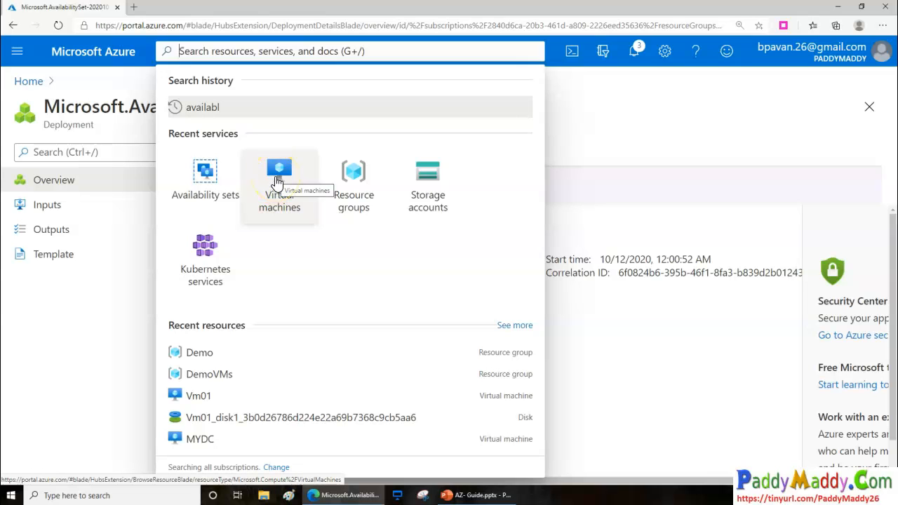
click(276, 179)
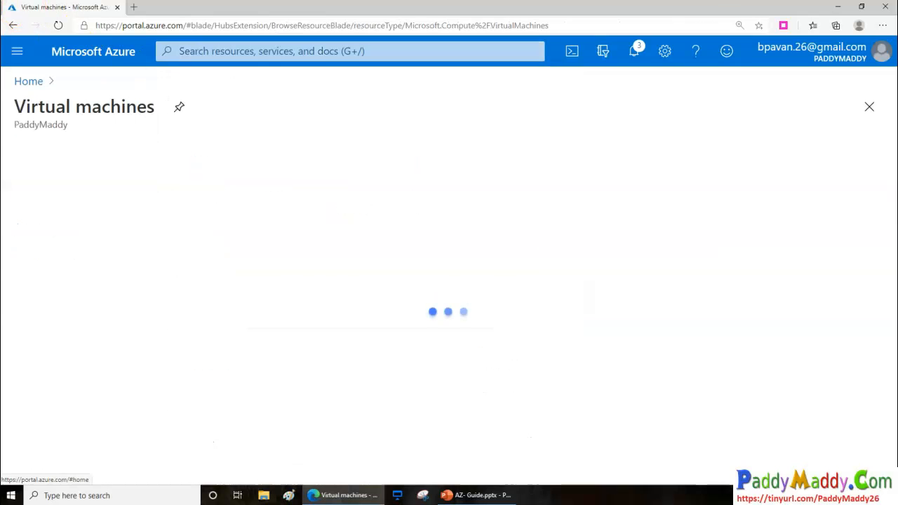
click(44, 151)
click(54, 185)
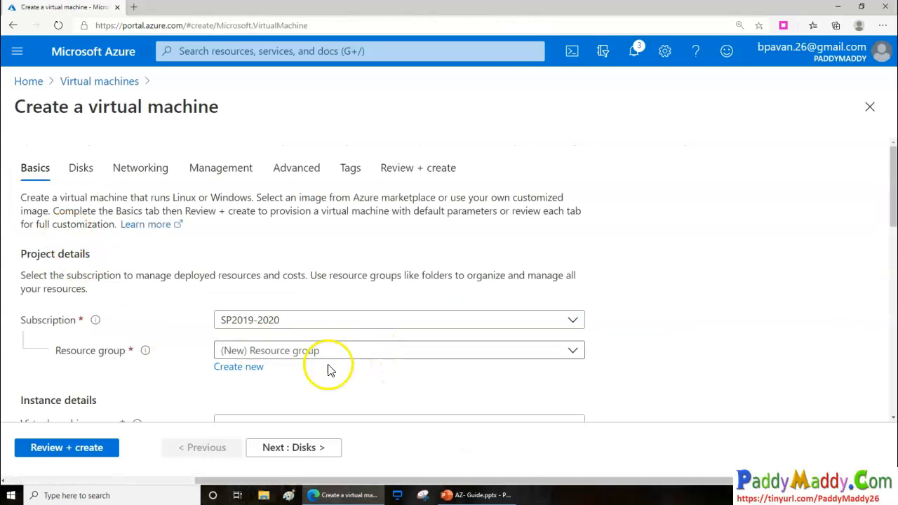
- Choose the Demo resource group for the virtual machine and name the machine Vm01
scroll(211, 344, down, 2)
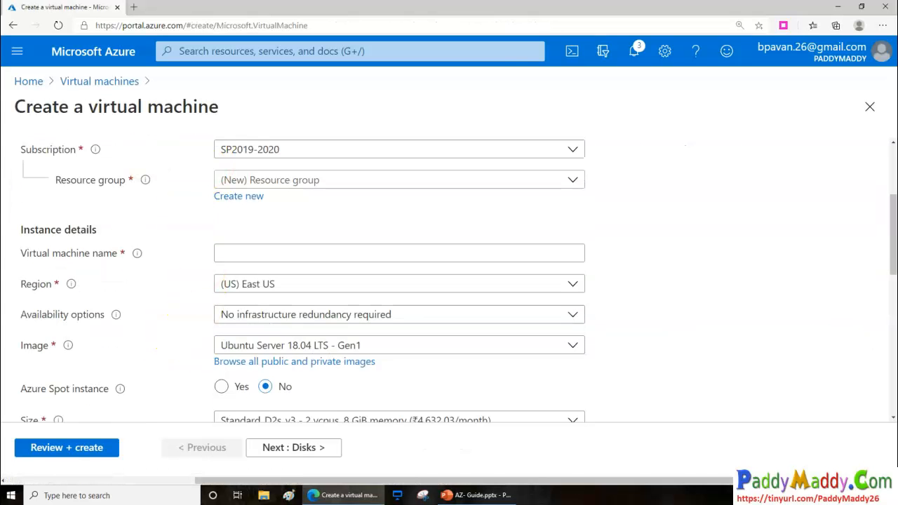
click(251, 256)
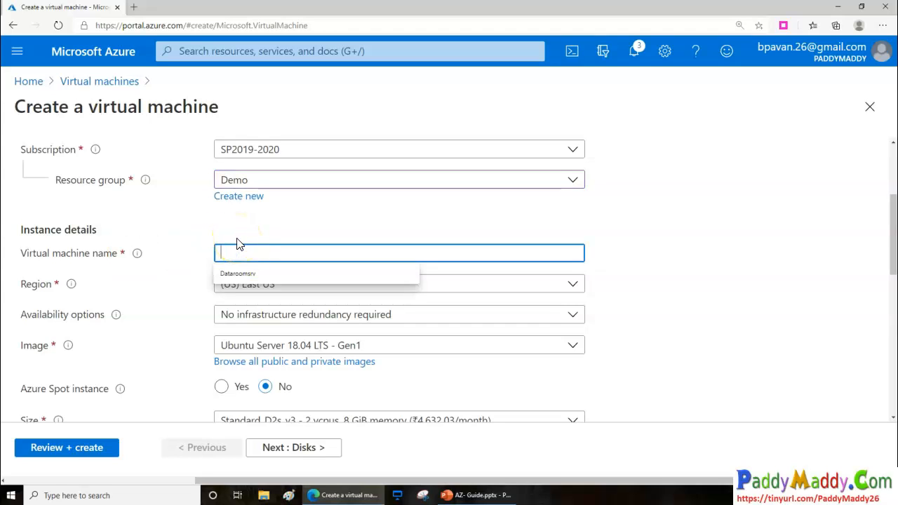
text(Vm01)
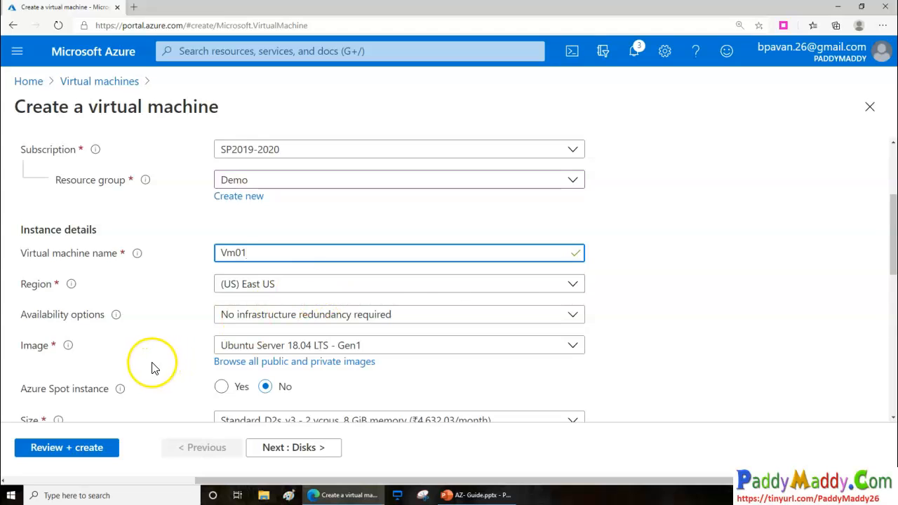
- Set Vm01's availability option to Availability set and assign it to the existing set AS01
scroll(105, 330, down, 1)
click(86, 273)
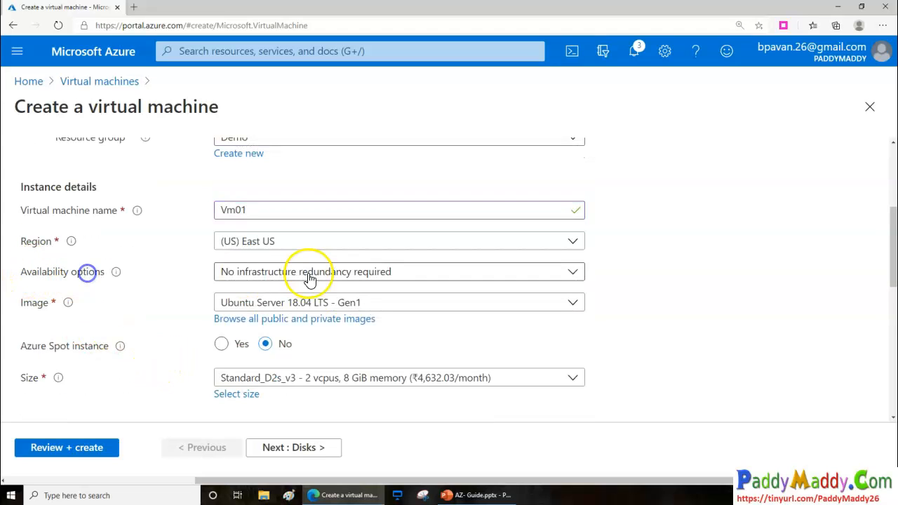
click(302, 275)
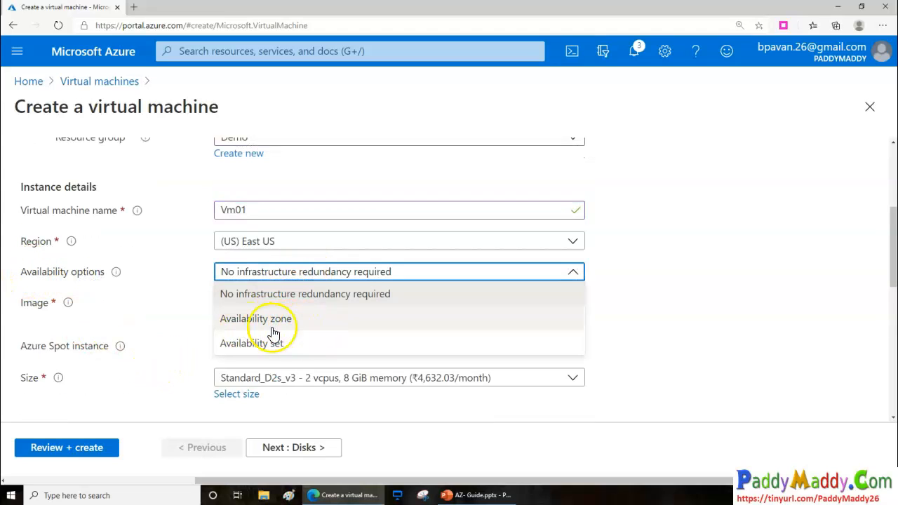
click(270, 344)
click(280, 306)
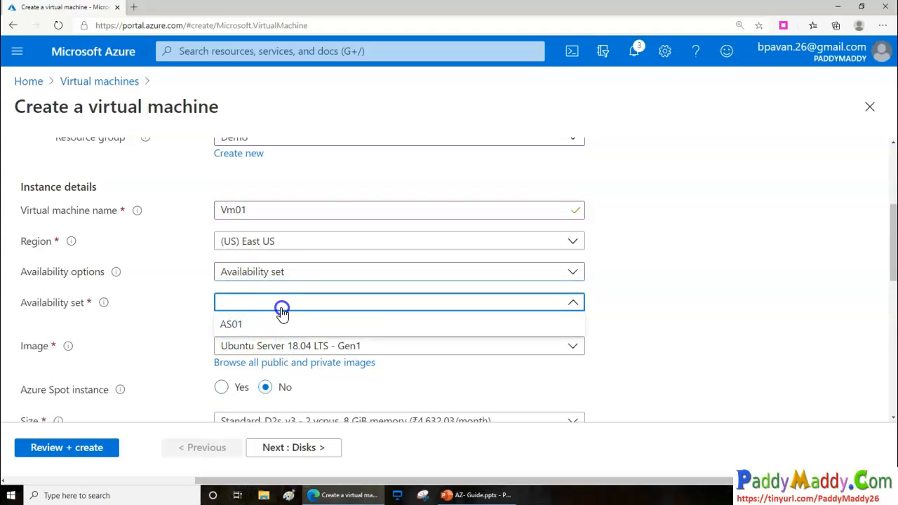
click(246, 326)
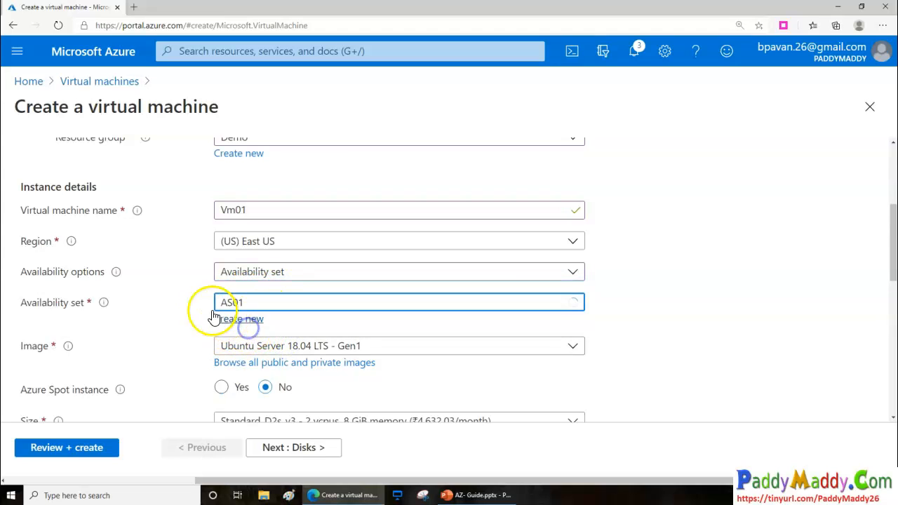
- Try defining a new availability set AS02 with 3 fault domains and 9 update domains, and discard it
scroll(105, 330, down, 1)
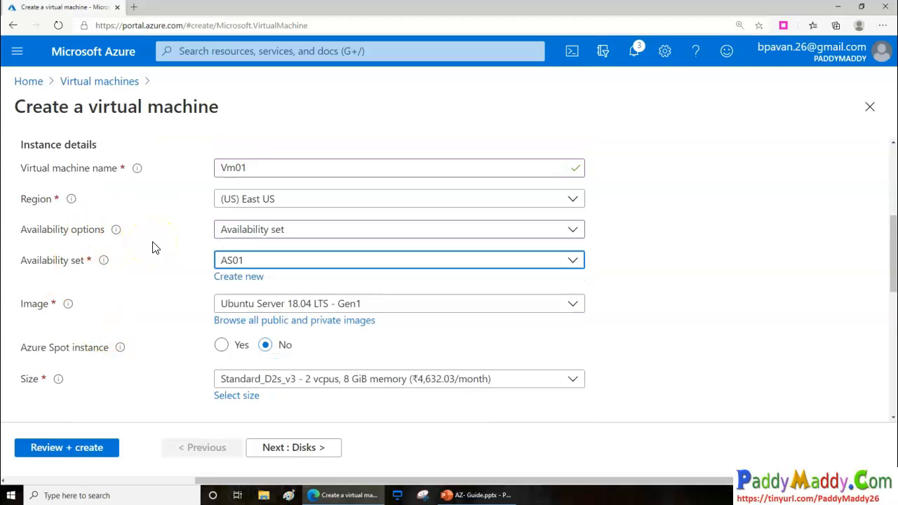
click(242, 278)
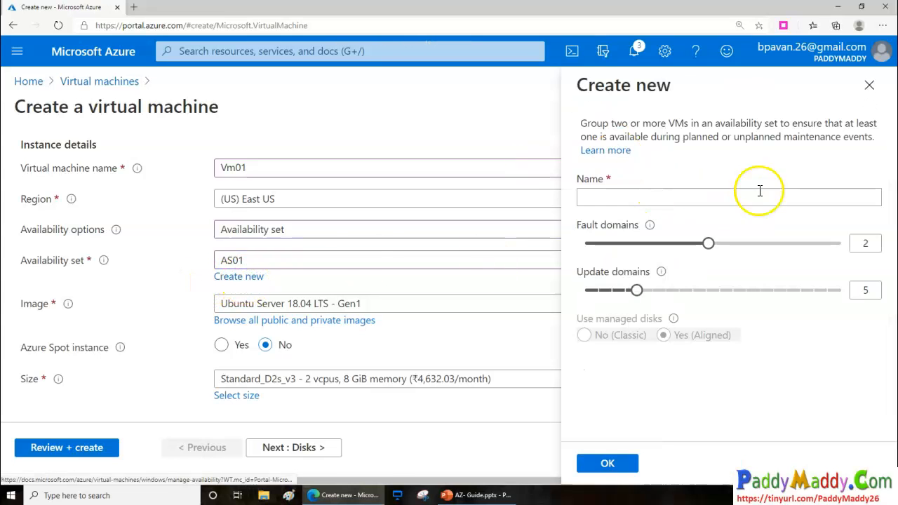
click(622, 197)
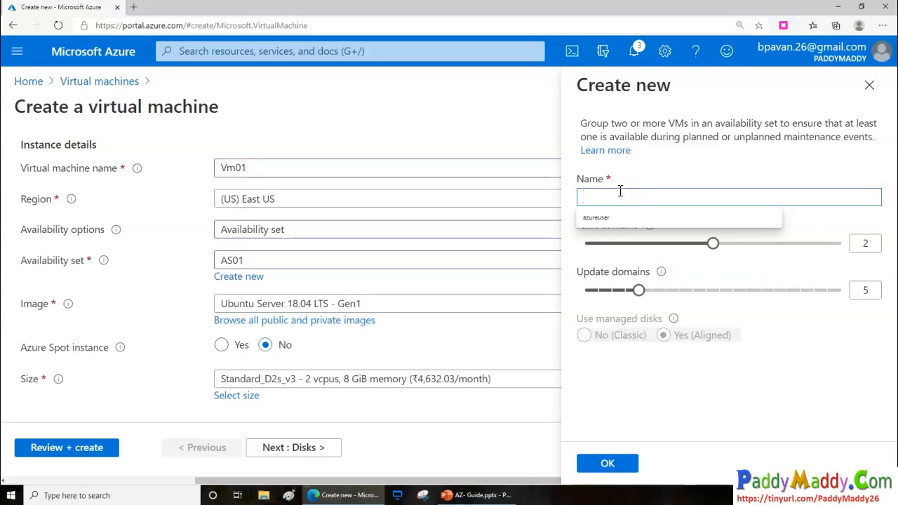
text(AS)
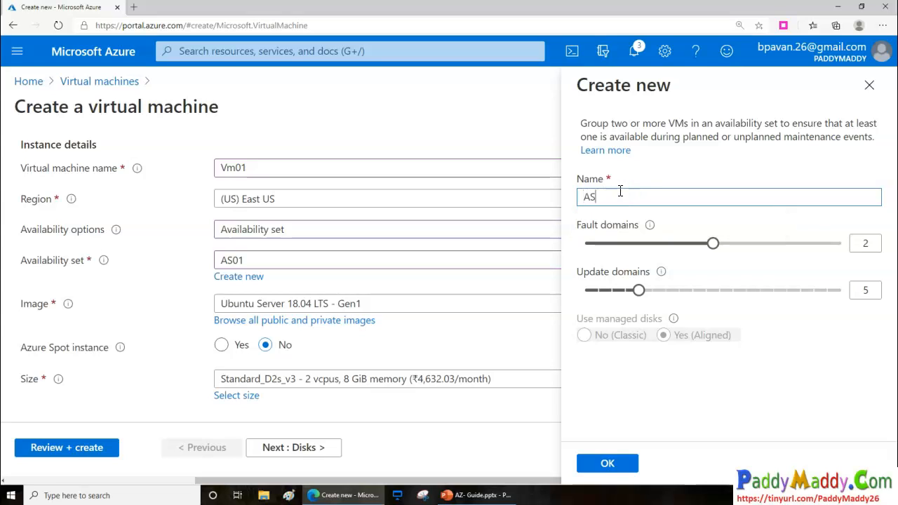
drag(712, 242, 840, 243)
drag(619, 301, 680, 296)
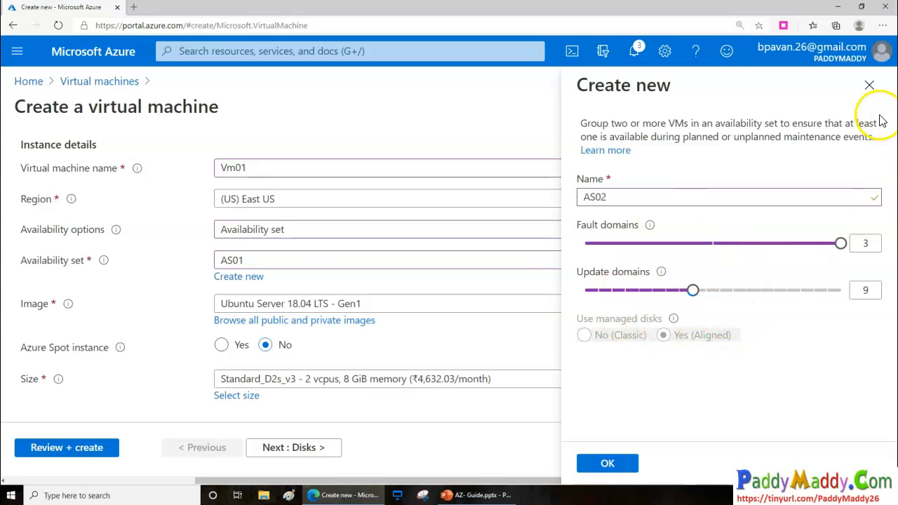
click(869, 85)
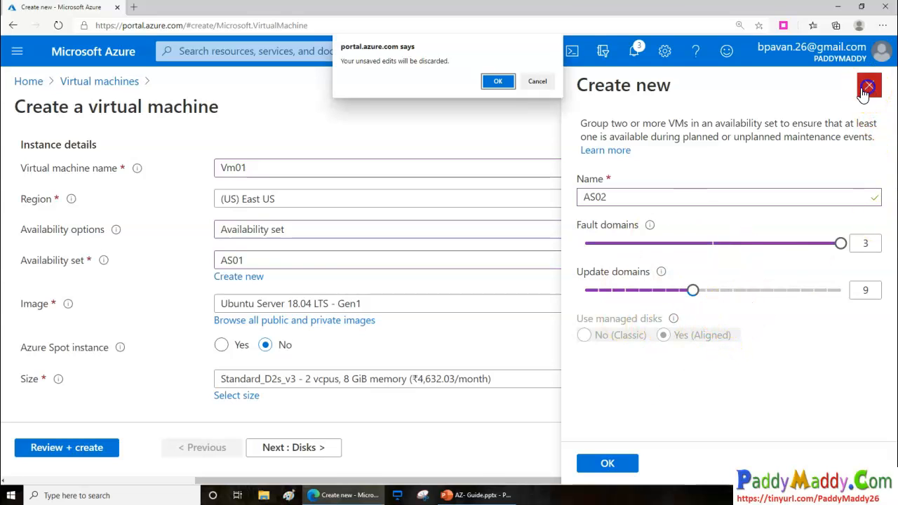
click(498, 81)
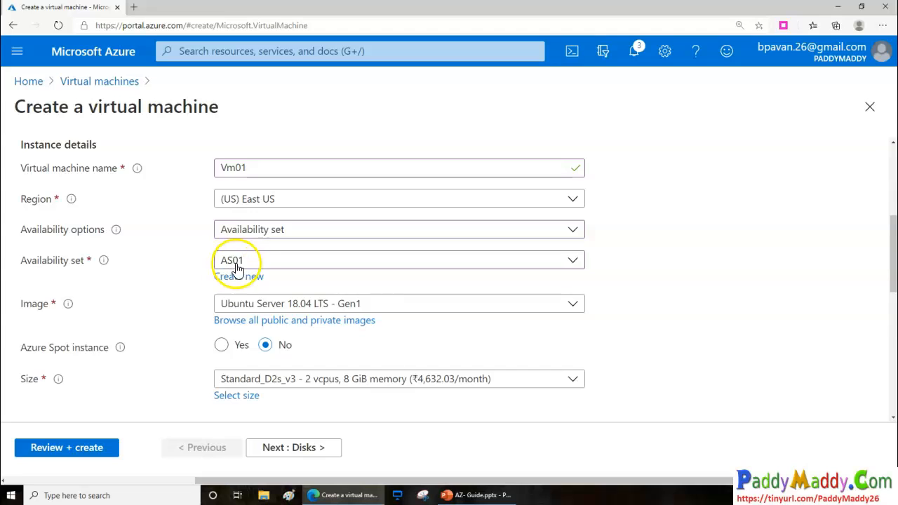
- Set the virtual machine's image to Windows Server 2019 Datacenter - Gen1
scroll(157, 297, down, 1)
click(340, 265)
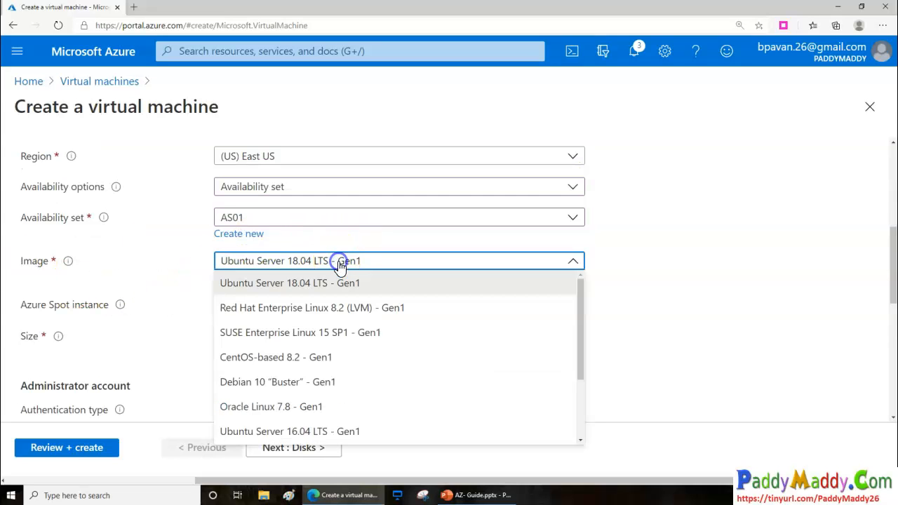
scroll(353, 357, down, 3)
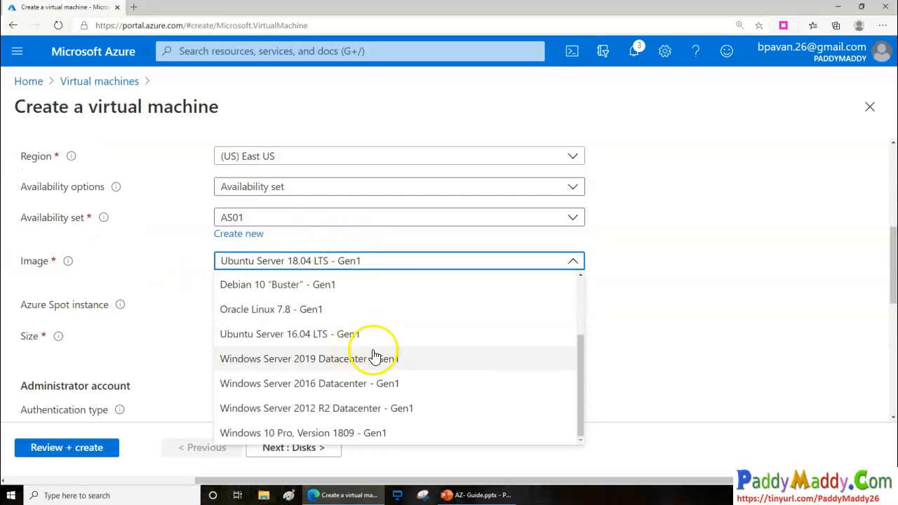
click(368, 370)
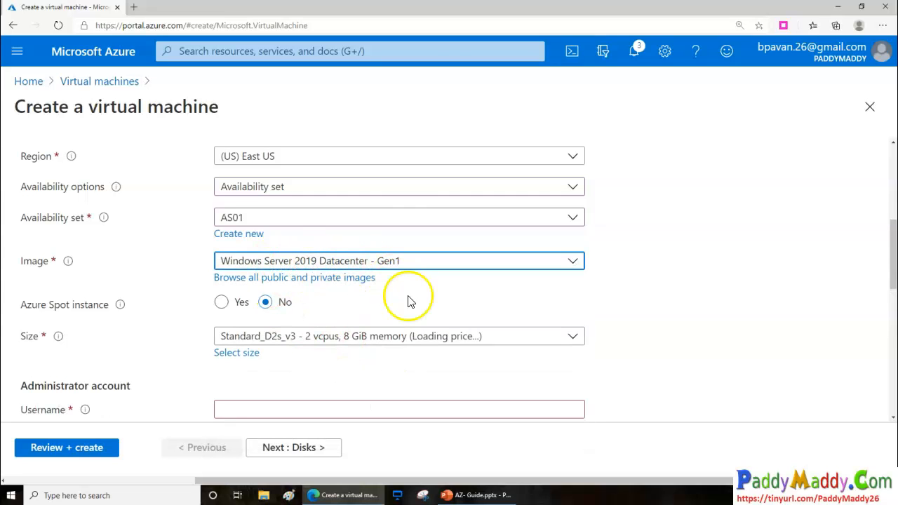
- Fill in the administrator account's username, password and password confirmation
scroll(424, 287, down, 1)
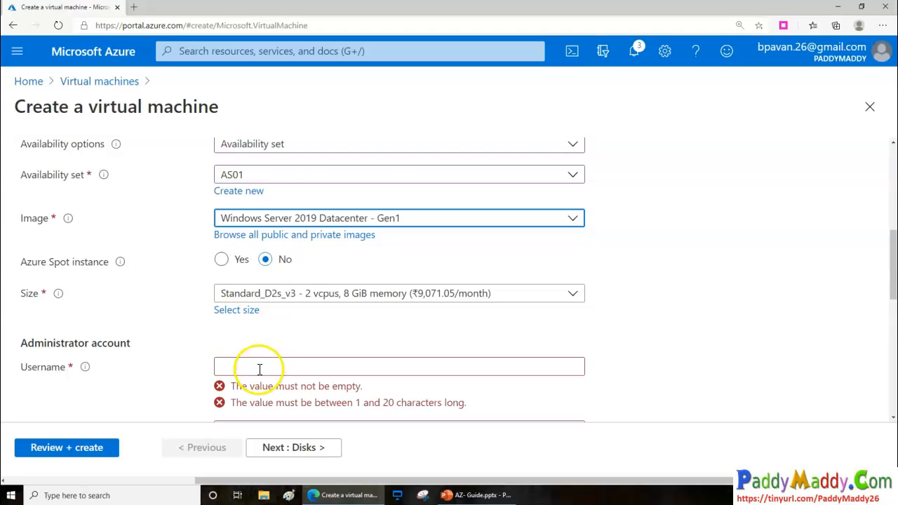
scroll(521, 350, down, 1)
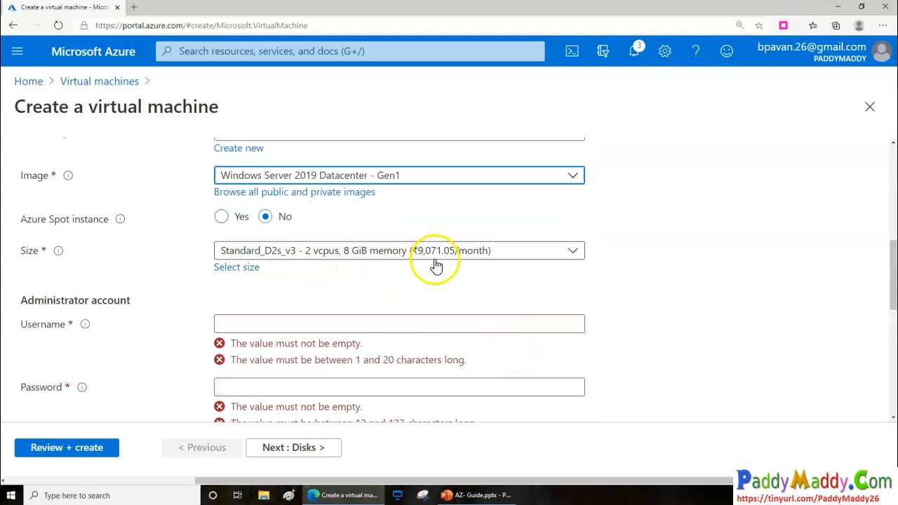
click(325, 324)
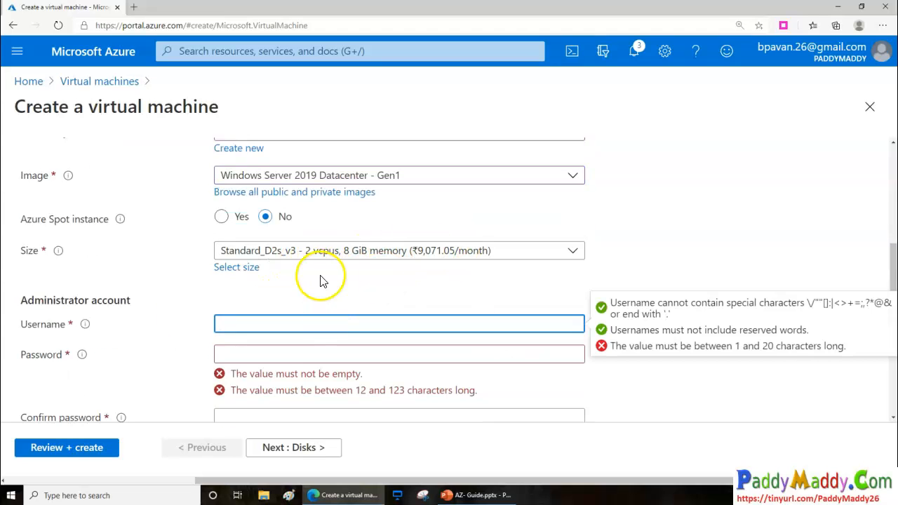
key(Tab)
scroll(321, 281, up, 1)
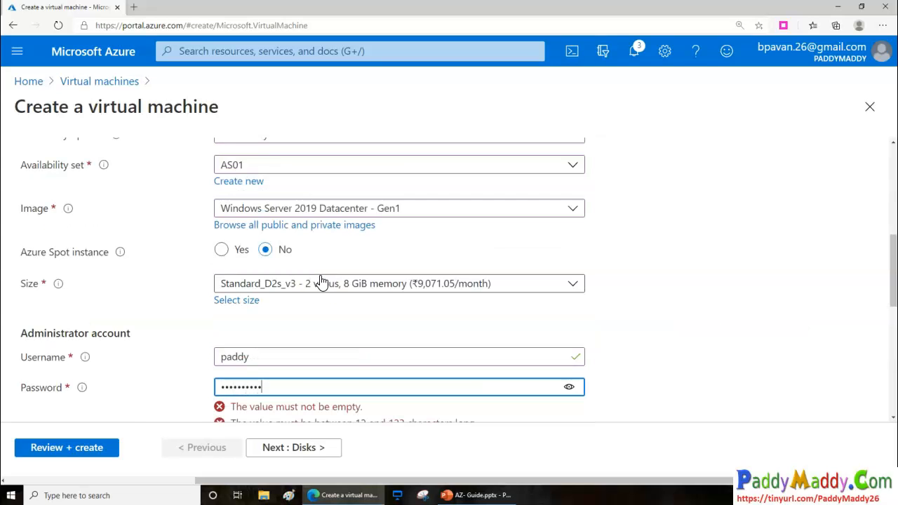
scroll(322, 281, down, 2)
click(321, 276)
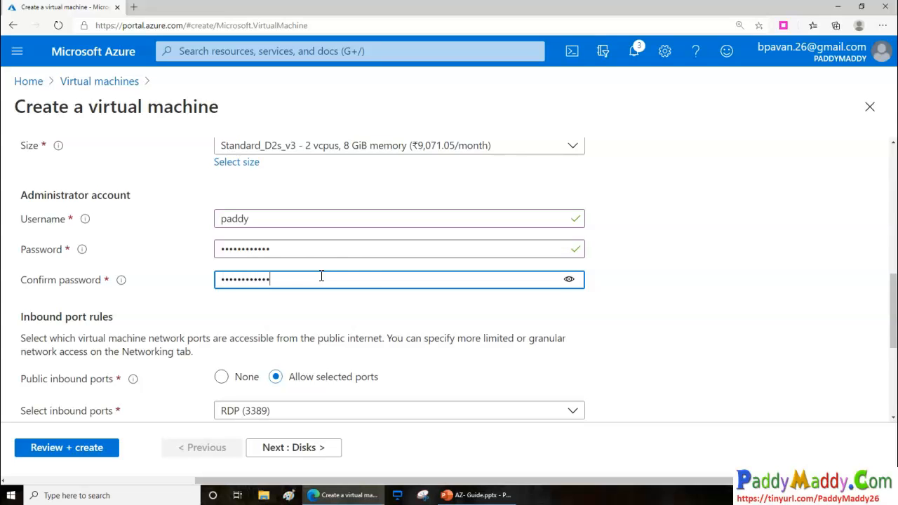
- Keep the default disk, networking, management, advanced and tag settings, validate the configuration and create Vm01
scroll(343, 272, down, 3)
click(296, 446)
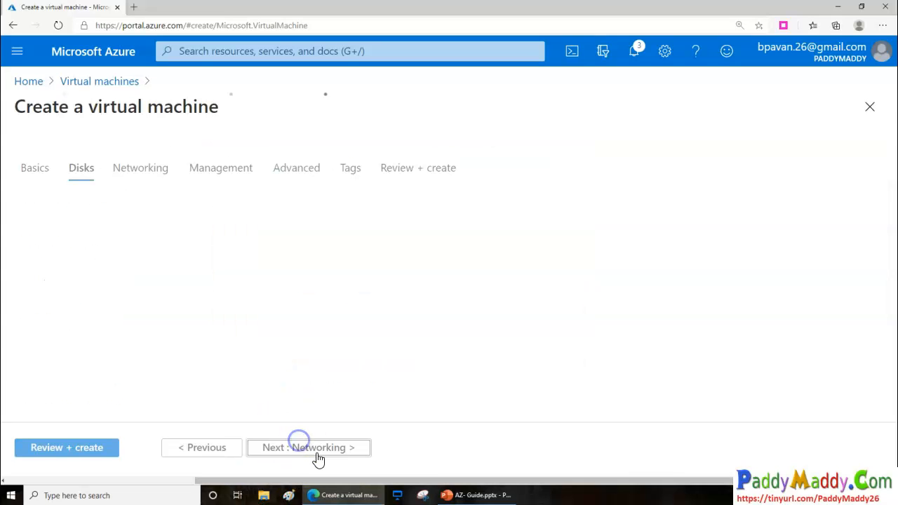
click(325, 449)
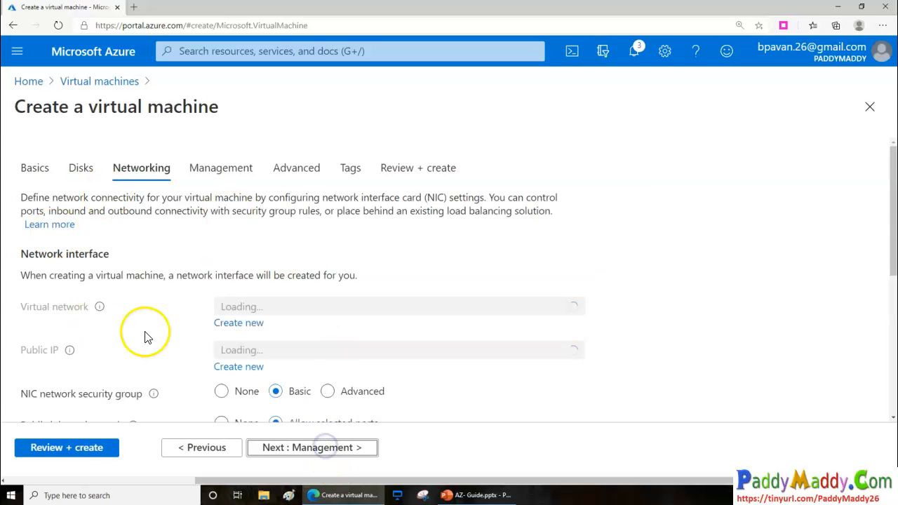
click(355, 449)
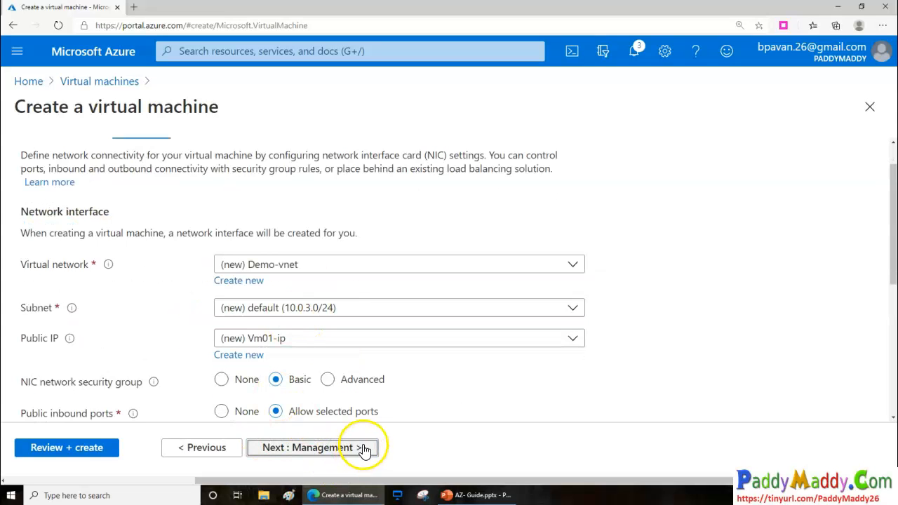
click(352, 448)
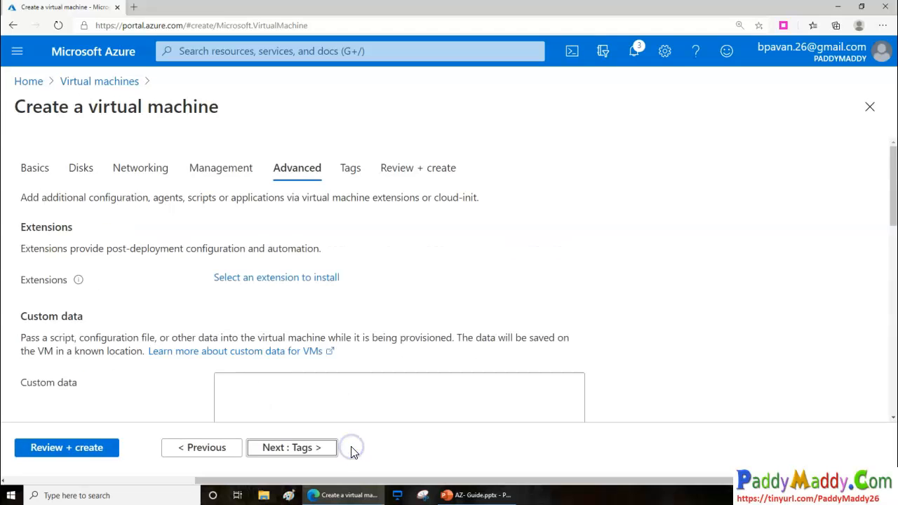
click(291, 456)
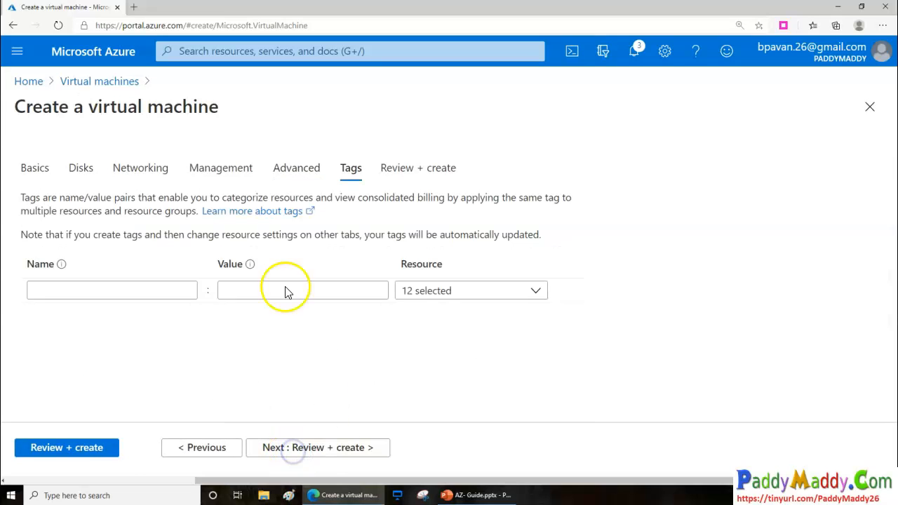
click(334, 453)
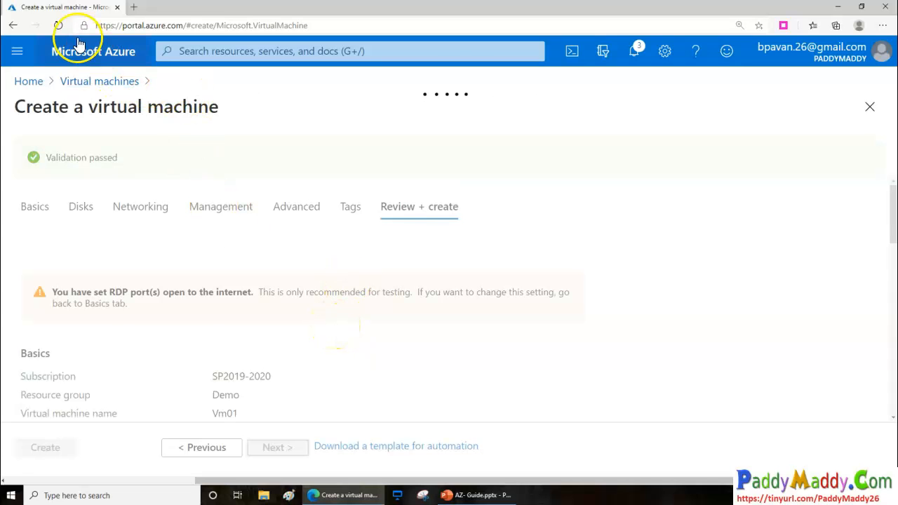
click(56, 455)
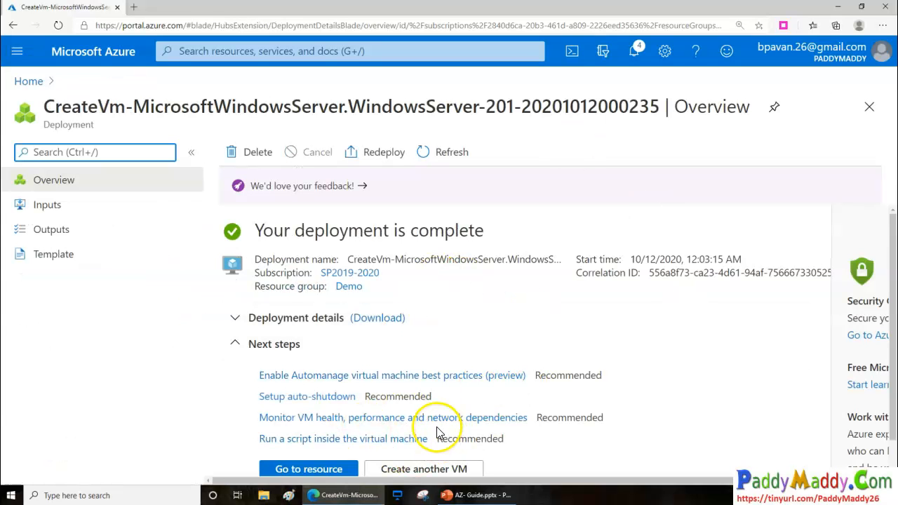
- Go to the deployed Vm01 resource and show its availability and scaling settings
click(314, 468)
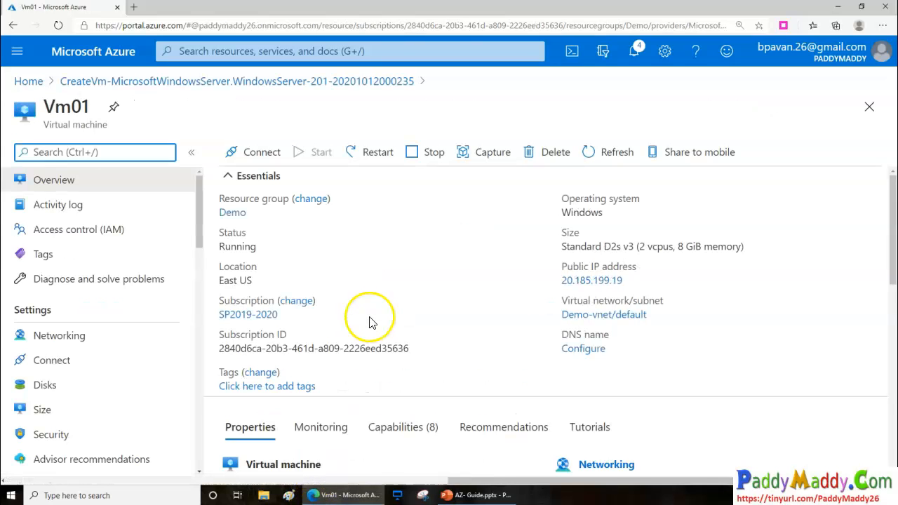
scroll(98, 295, down, 3)
click(68, 295)
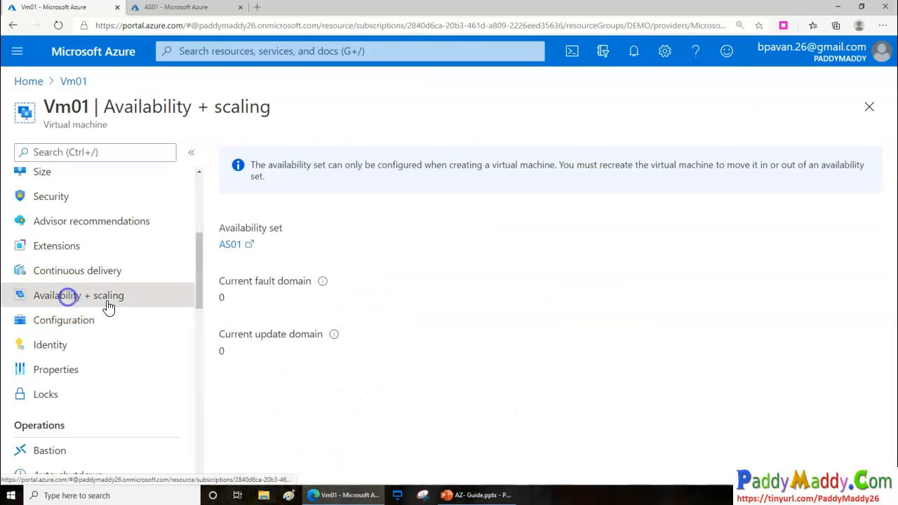
- Open the availability set AS01 linked to Vm01 and examine the fault and update domains of its member machines
click(225, 228)
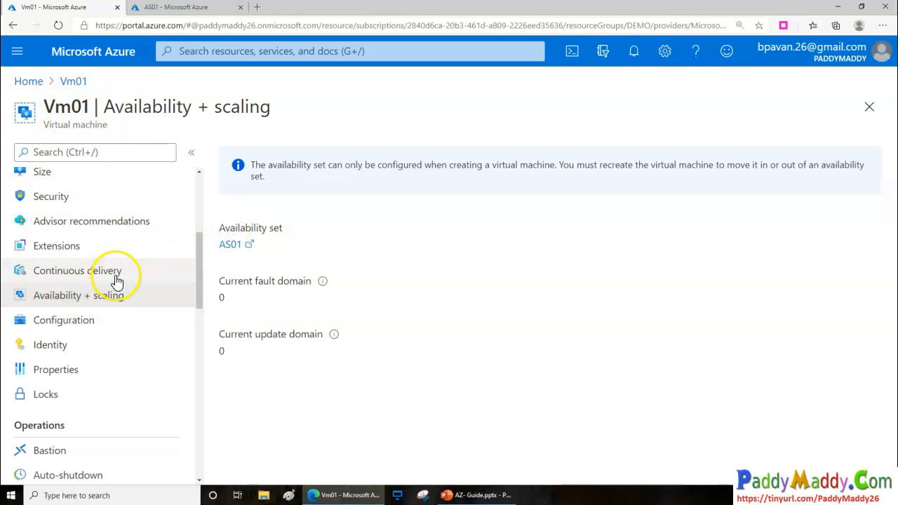
drag(223, 232, 227, 251)
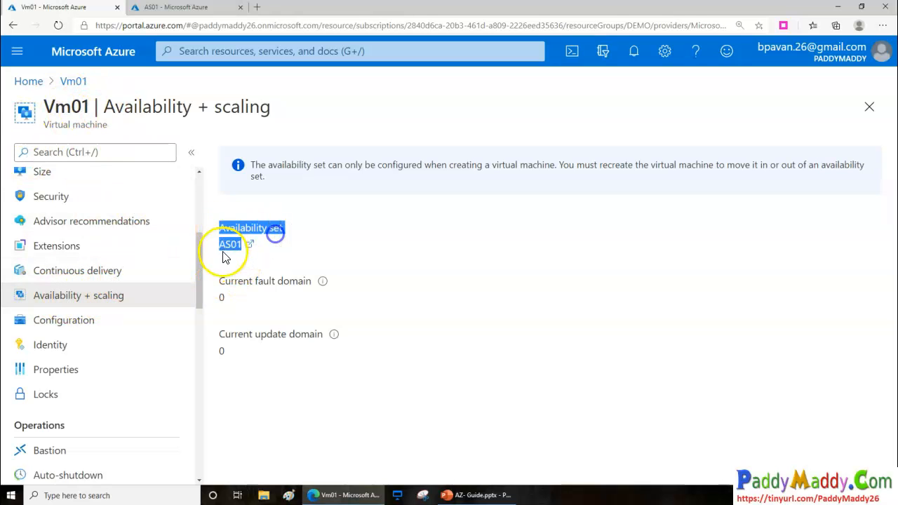
click(227, 247)
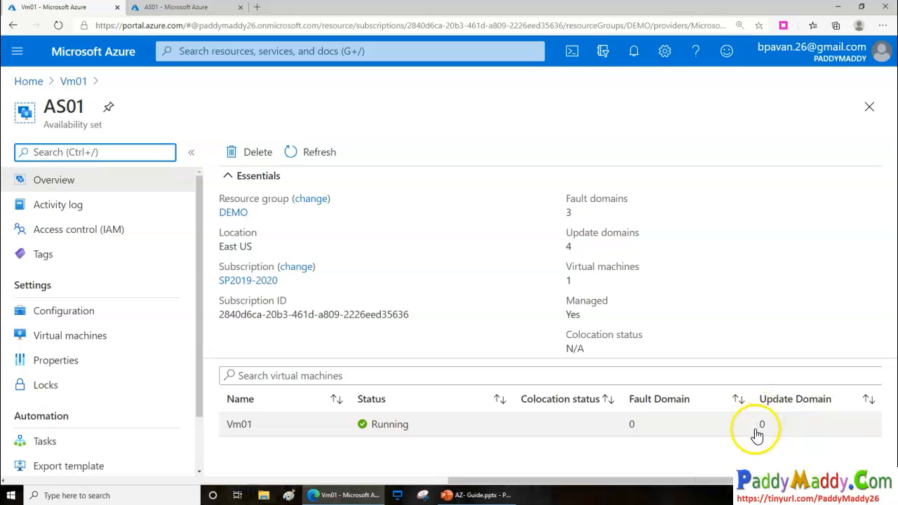
drag(495, 481, 463, 481)
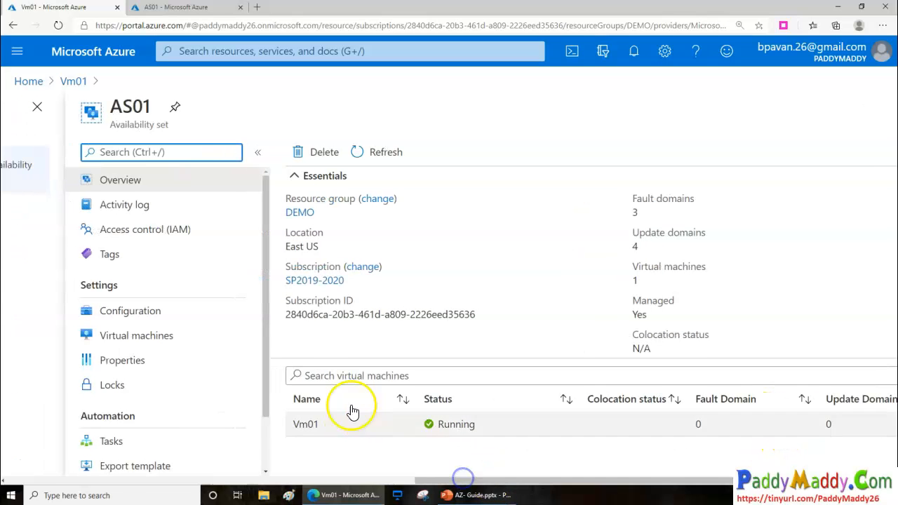
- Return from availability set AS01 to Vm01's availability settings and go to the portal home page
drag(695, 482, 726, 481)
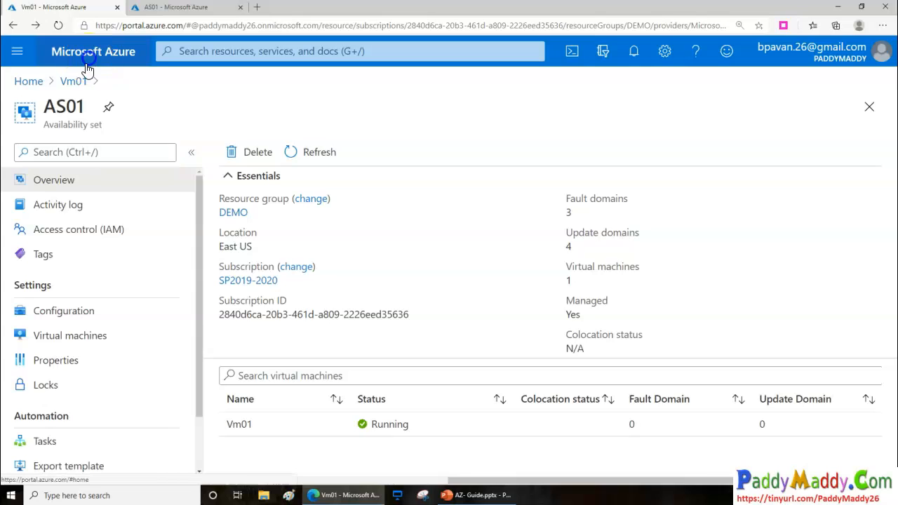
key(alt+Left)
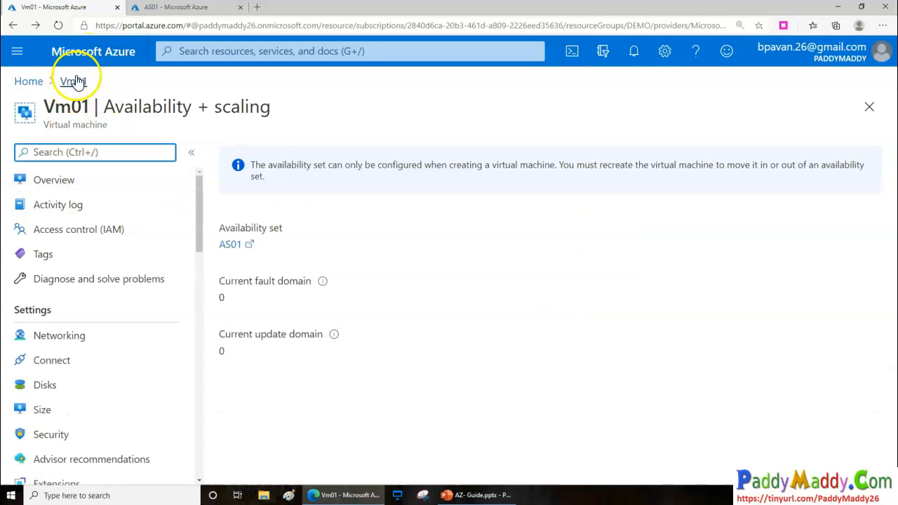
click(79, 58)
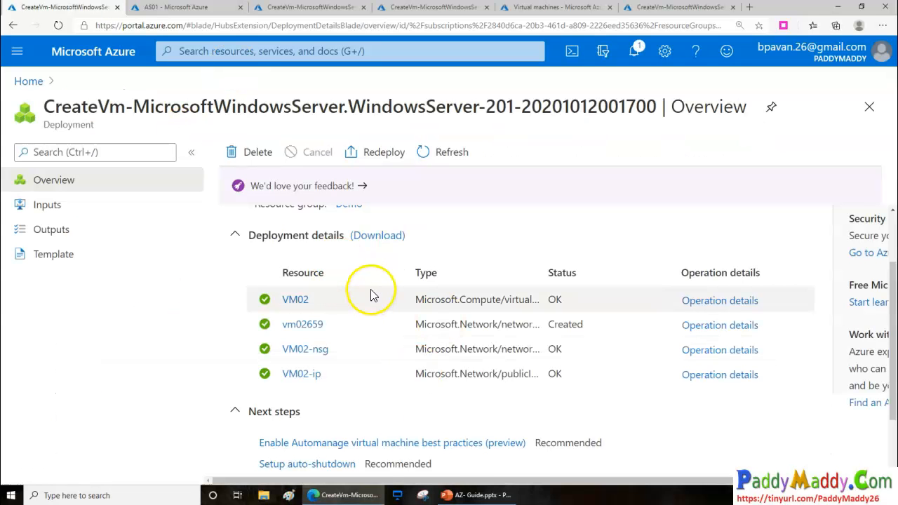
- Check the status of the additional virtual machine deployments, including VM02, VM05 and Vm04, on their open deployment pages
scroll(457, 255, up, 2)
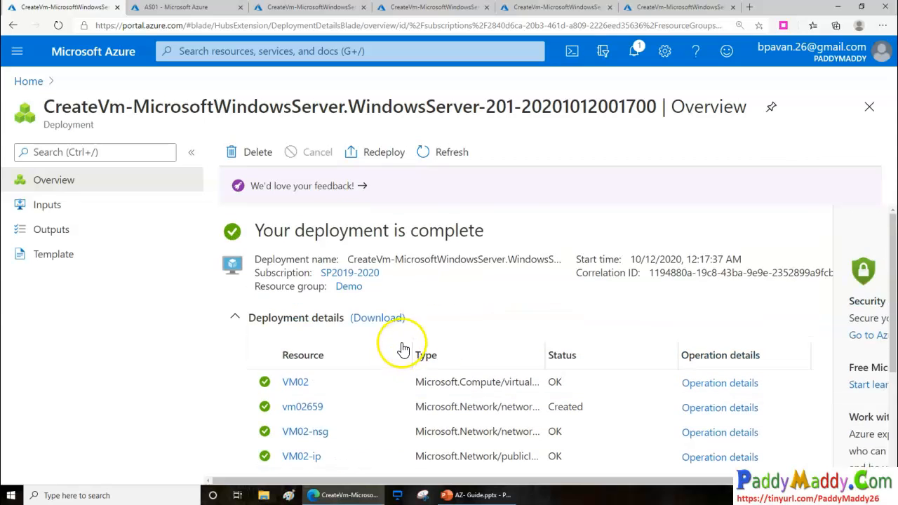
click(300, 7)
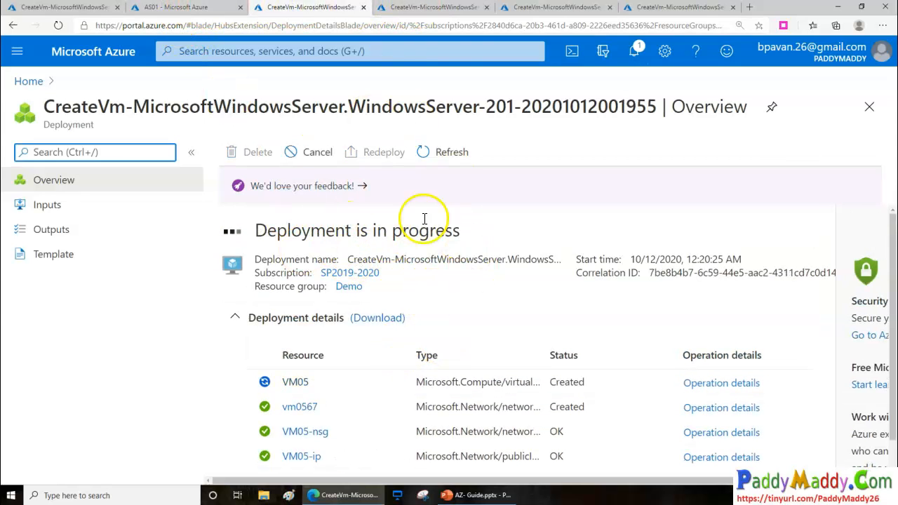
click(437, 9)
click(535, 7)
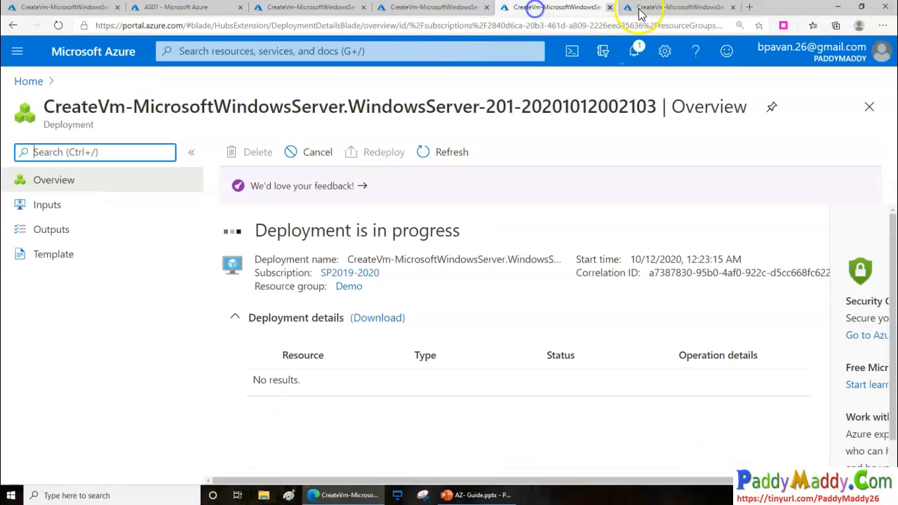
click(672, 9)
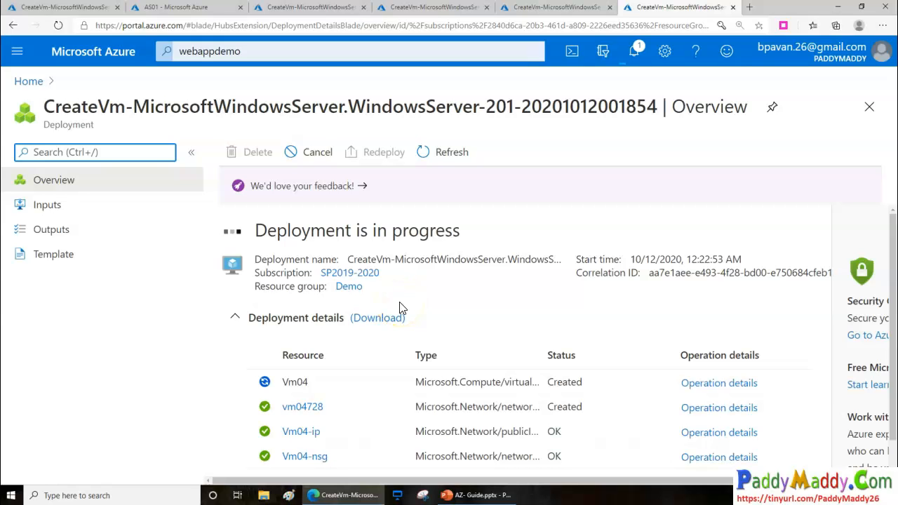
- Reopen availability set AS01 from the list of availability sets and examine its member virtual machines
click(183, 8)
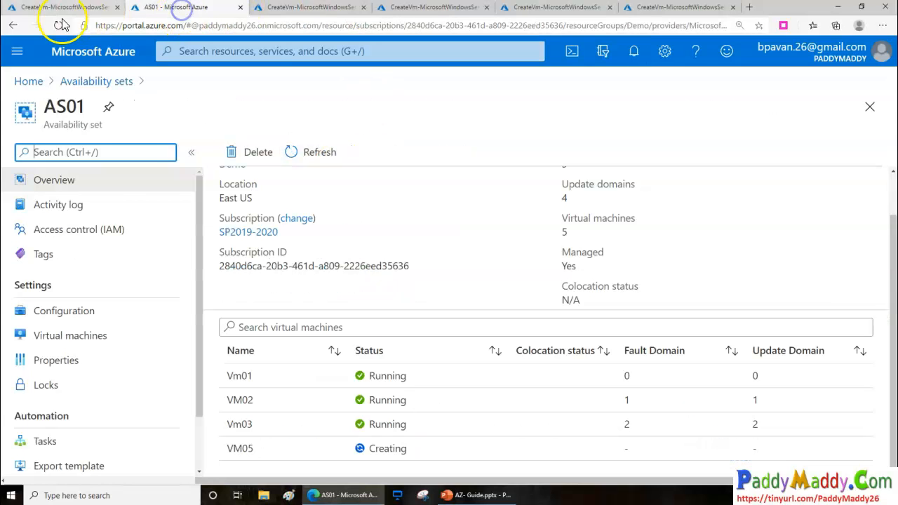
click(102, 82)
click(66, 277)
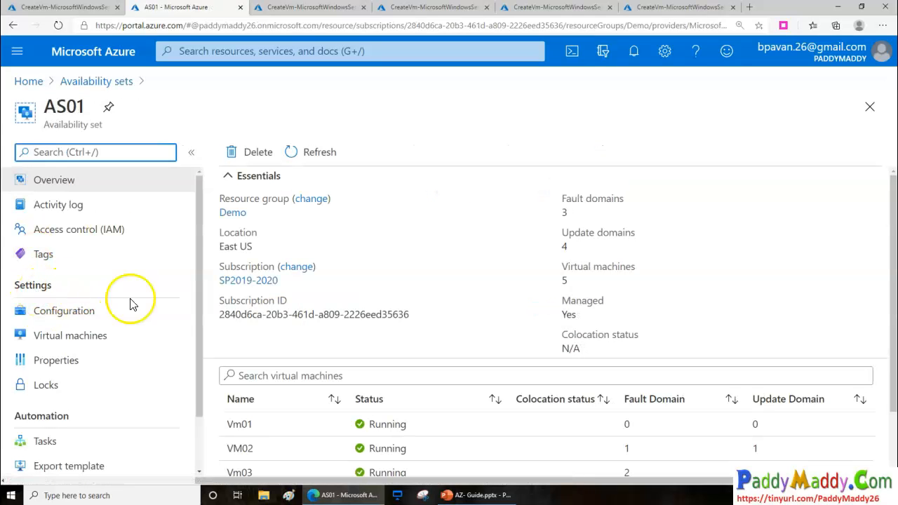
scroll(501, 281, down, 2)
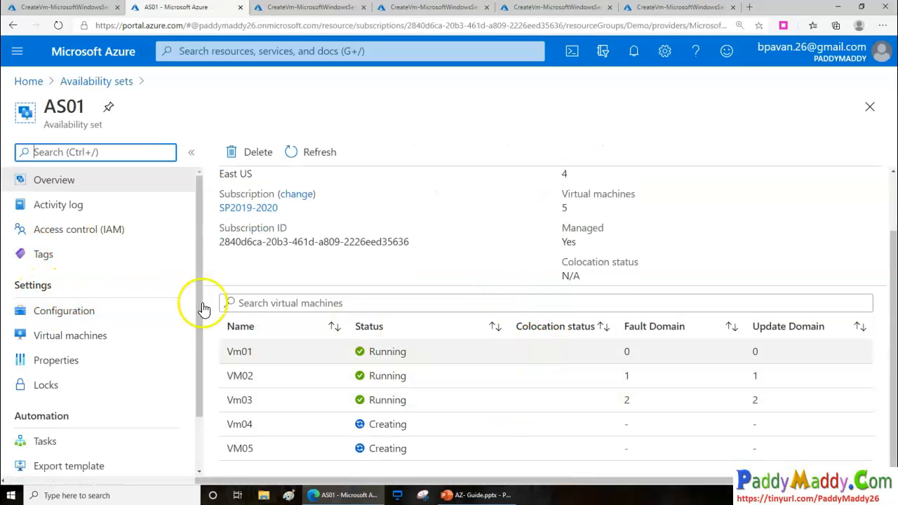
click(84, 335)
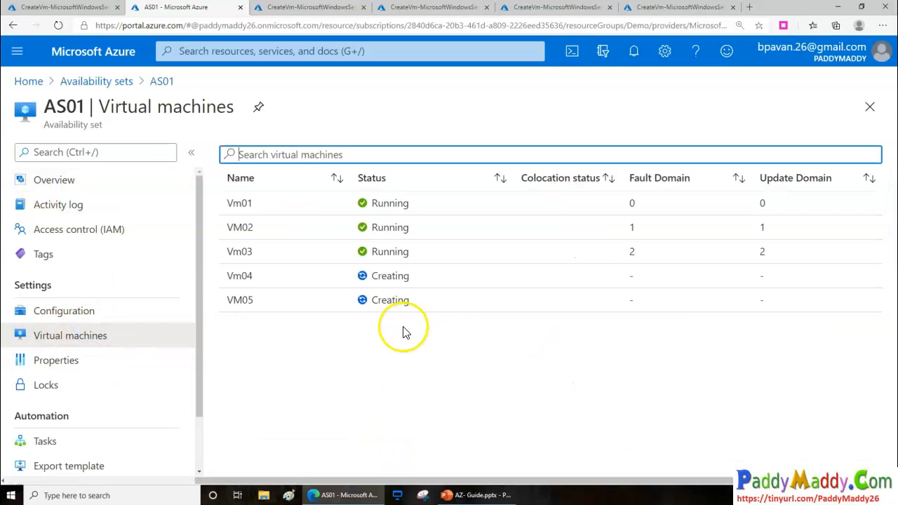
click(63, 311)
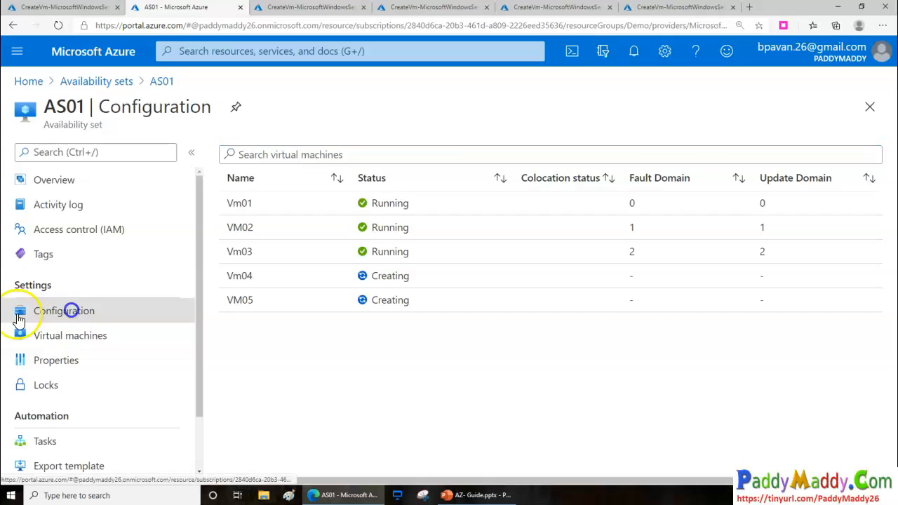
- Return to AS01's overview and compare its fault and update domain counts with the domains assigned to each member machine
click(63, 181)
click(555, 214)
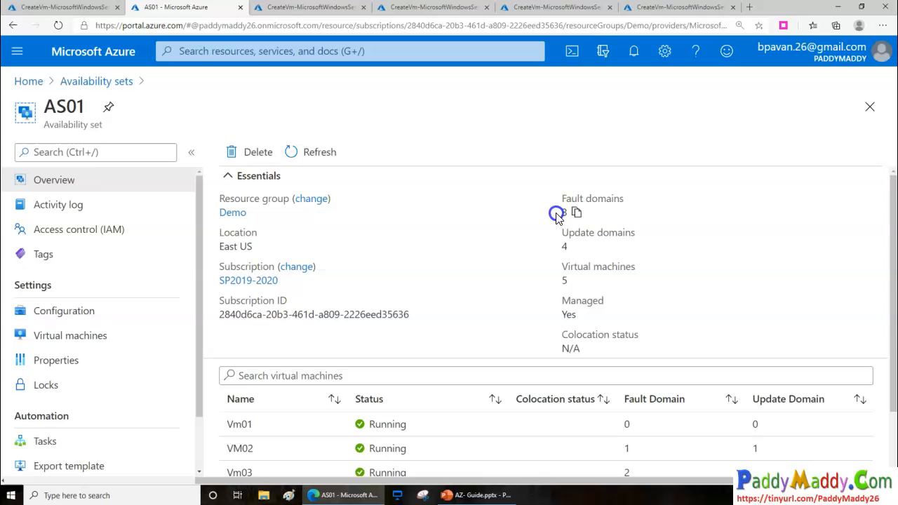
click(569, 247)
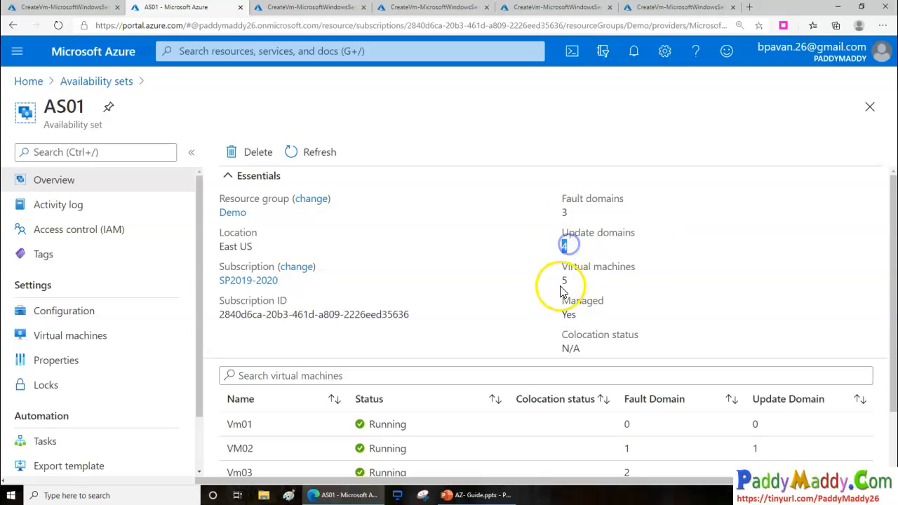
scroll(566, 284, down, 1)
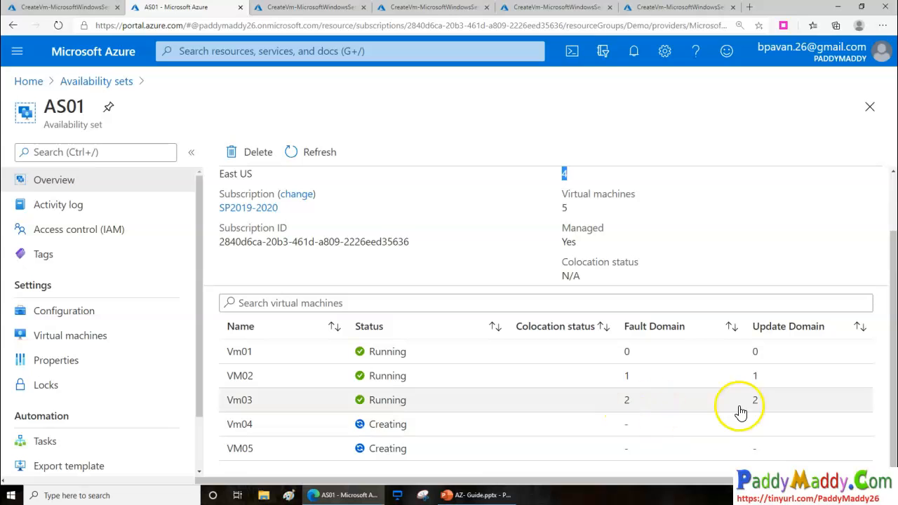
scroll(561, 305, up, 1)
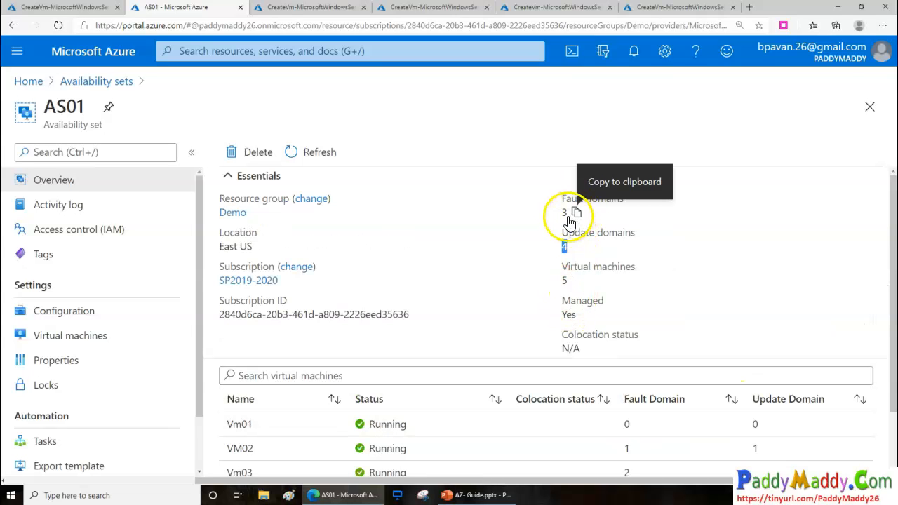
double_click(561, 214)
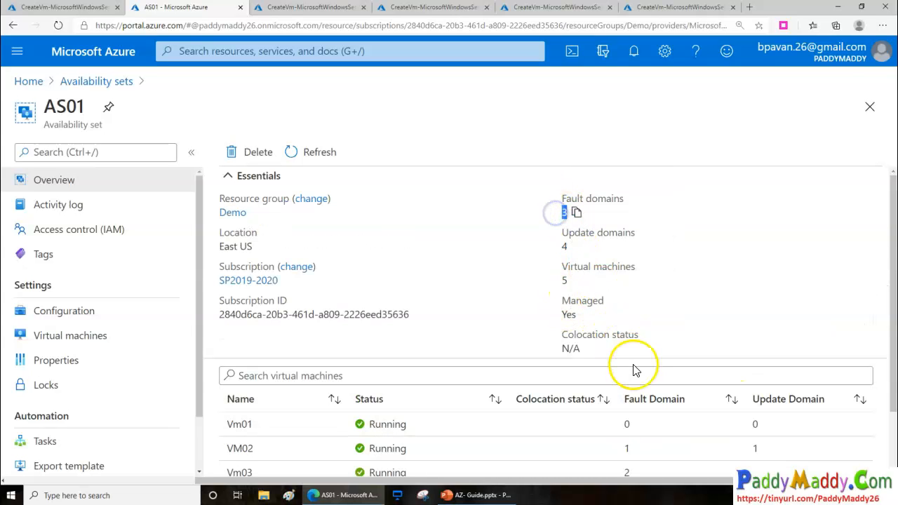
click(553, 247)
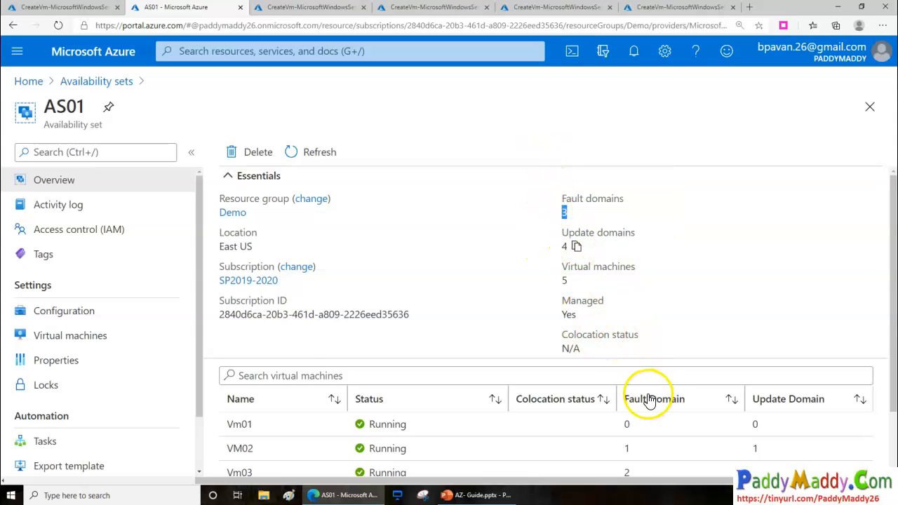
scroll(660, 421, down, 2)
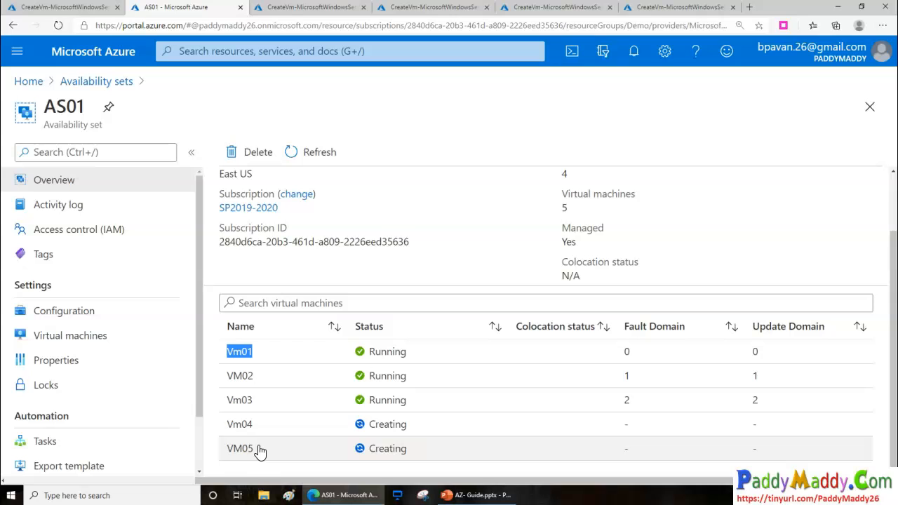
- Review AS01's domain counts against its machine list again and refresh the availability set's data
click(75, 128)
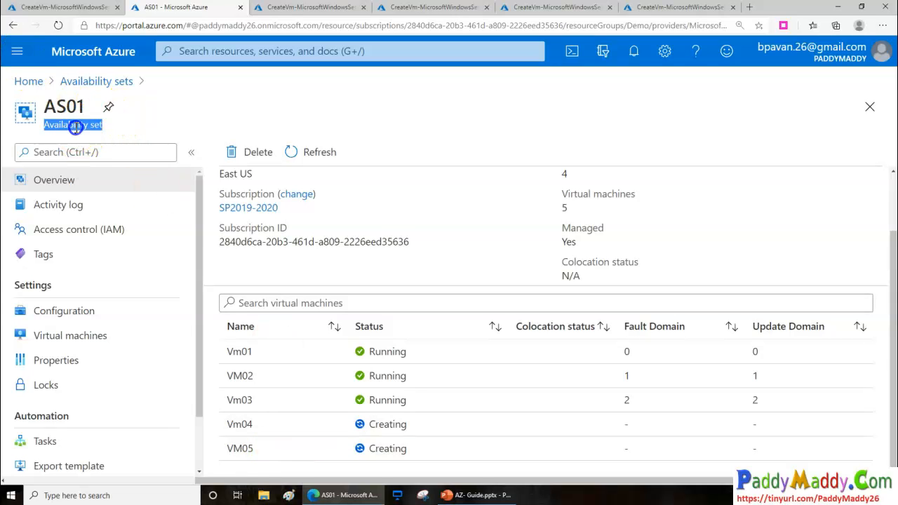
scroll(576, 242, up, 1)
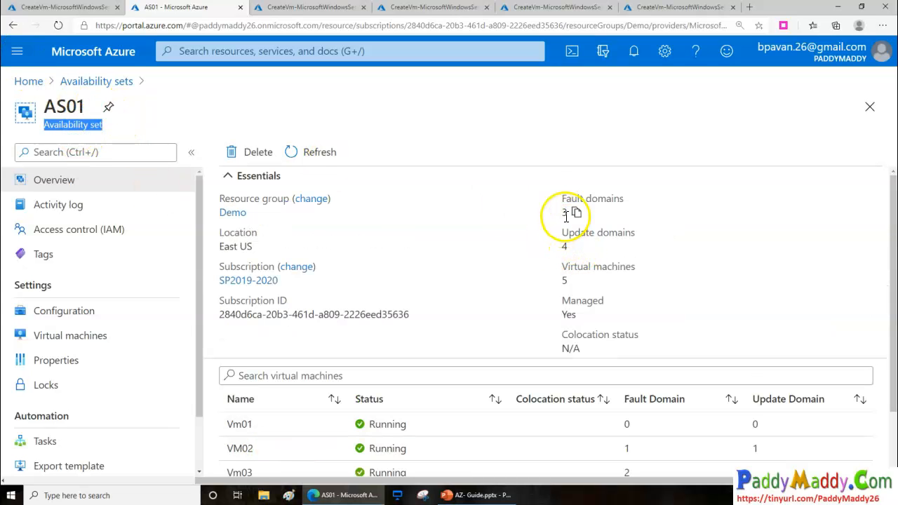
click(565, 213)
click(566, 246)
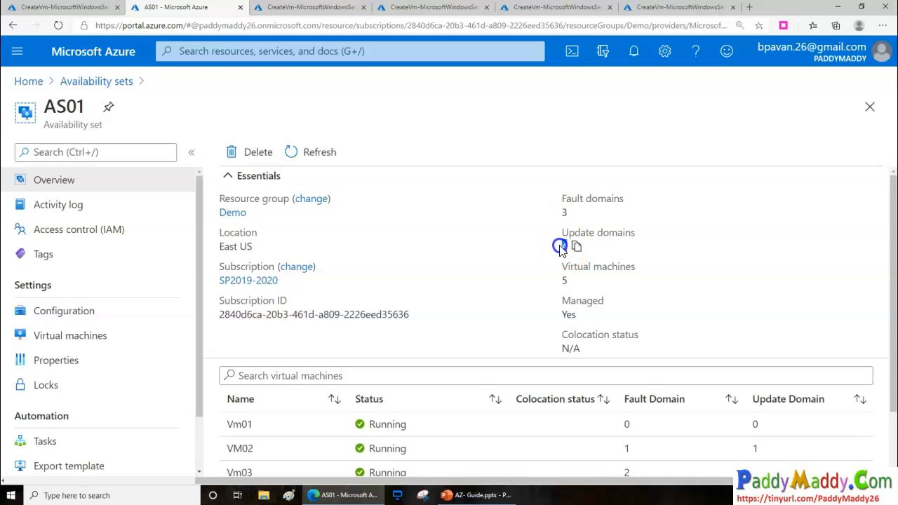
scroll(483, 374, down, 1)
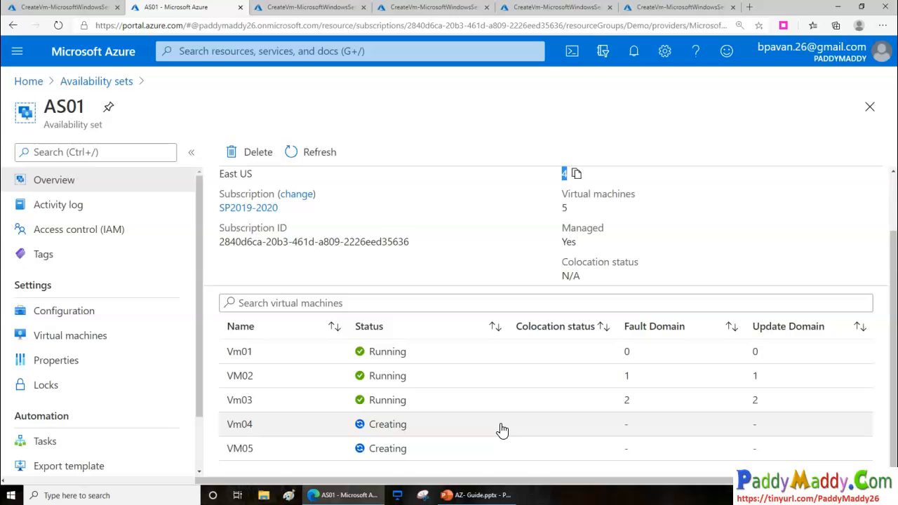
scroll(512, 449, up, 1)
click(564, 213)
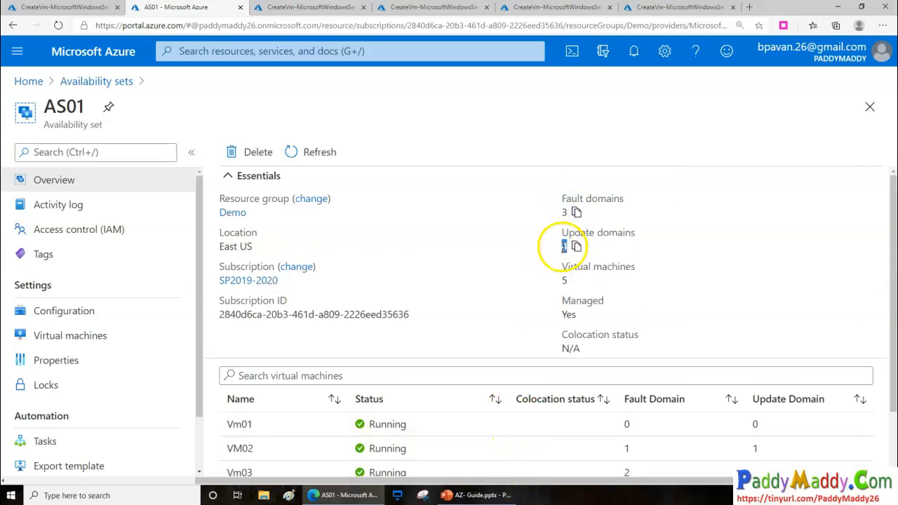
scroll(463, 329, down, 1)
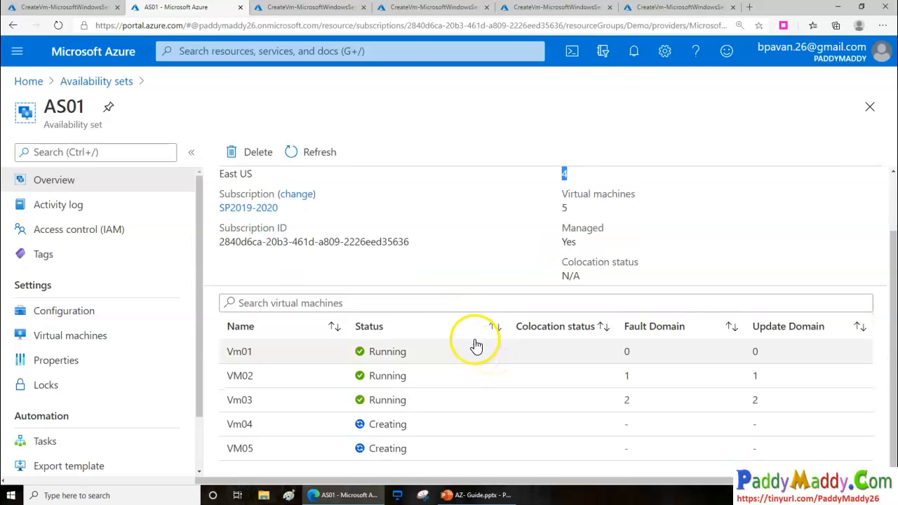
click(310, 154)
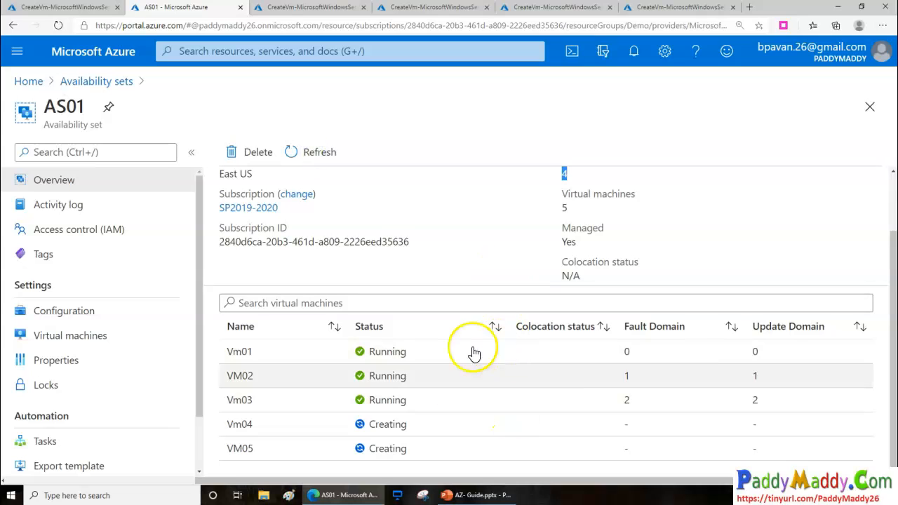
click(298, 152)
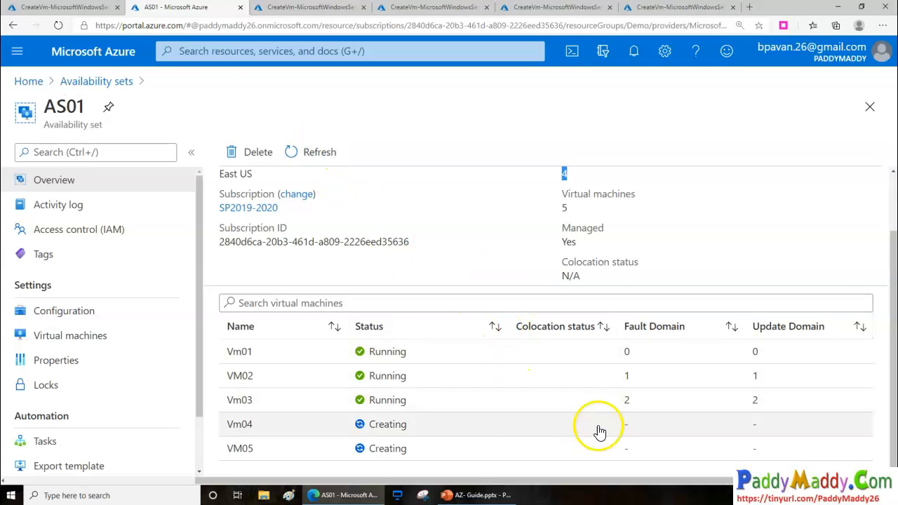
- Check each open virtual machine deployment page again for completion
click(301, 12)
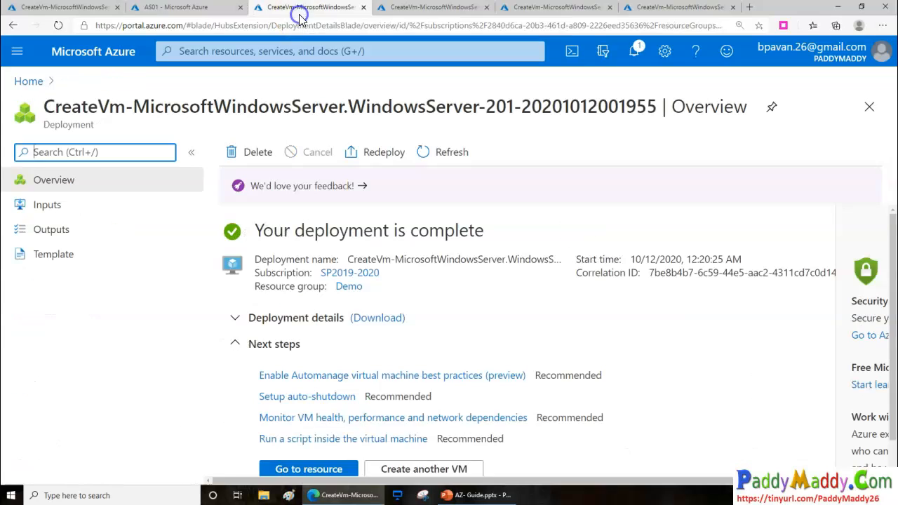
click(417, 12)
click(531, 10)
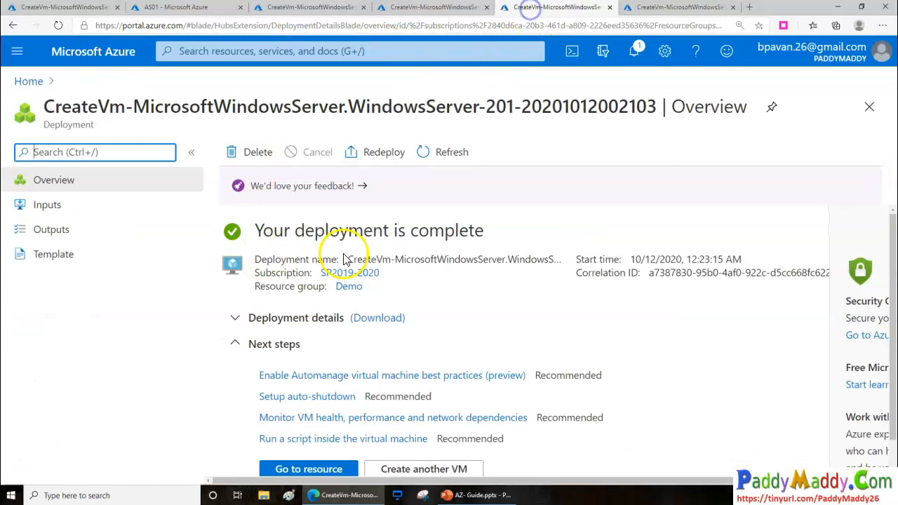
click(654, 14)
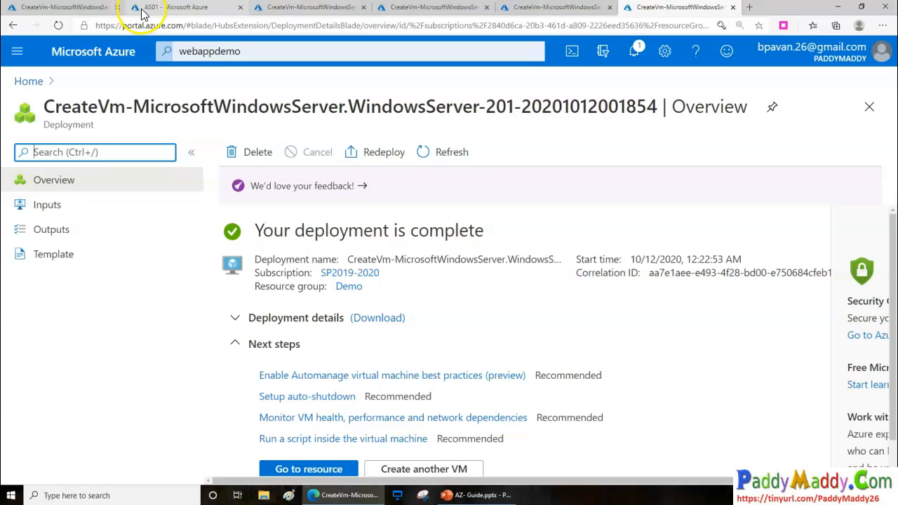
click(76, 11)
- Reload the AS01 availability set page and examine the fault and update domains of Vm01 through VM05
click(165, 9)
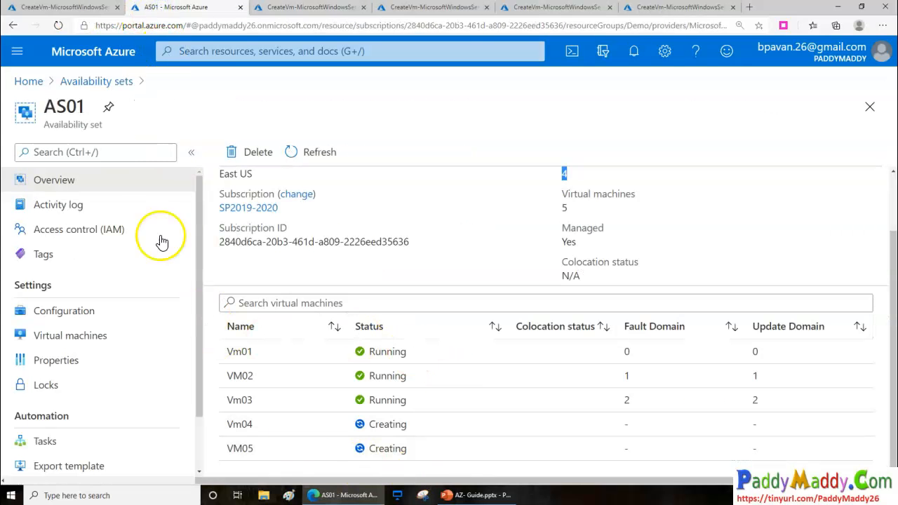
click(58, 27)
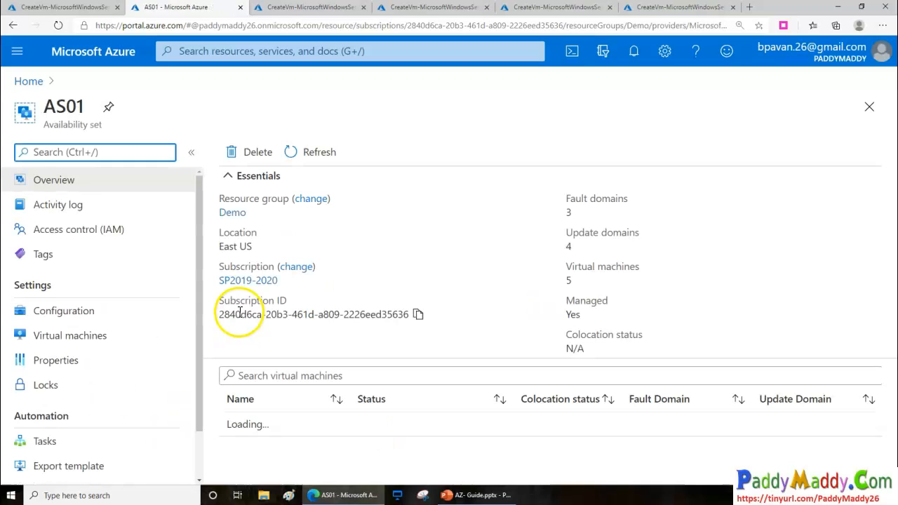
scroll(431, 391, down, 2)
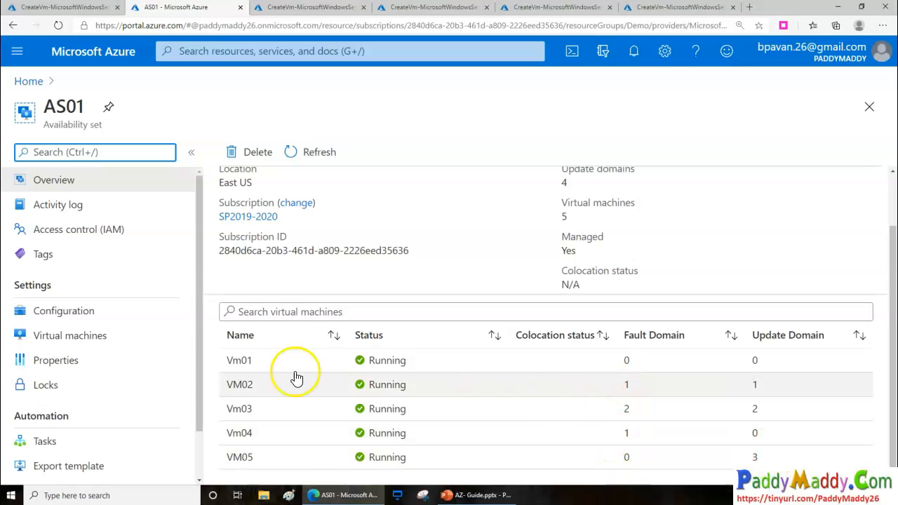
drag(225, 368, 245, 367)
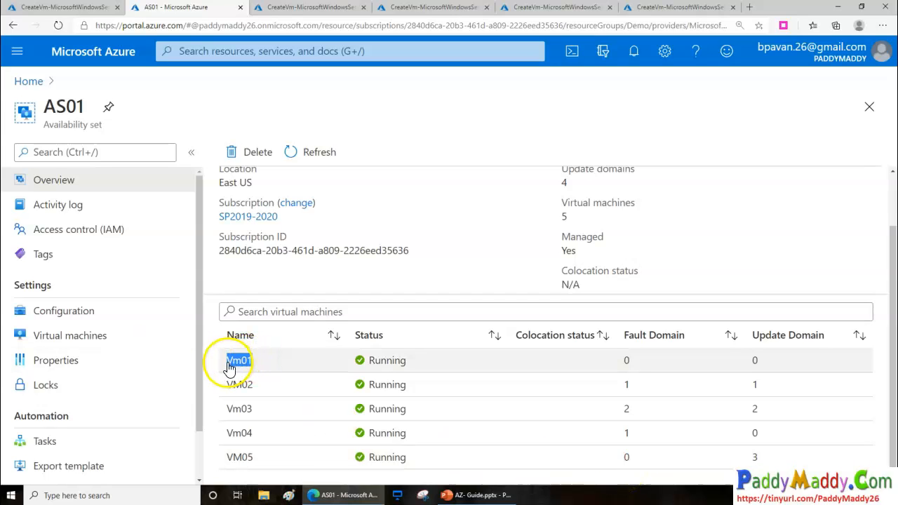
drag(221, 463, 256, 459)
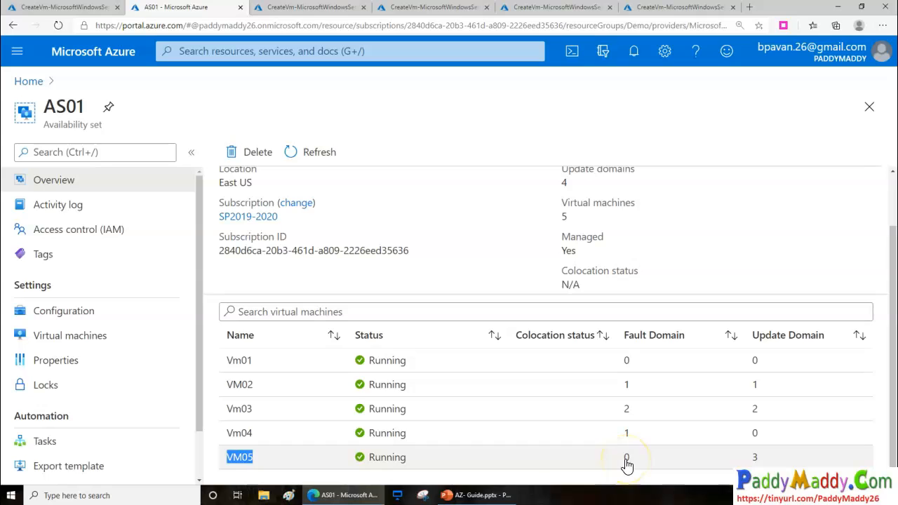
- Compare the fault and update domain assignments of Vm01, Vm04 and VM05 in the AS01 availability set's machine list
click(234, 362)
click(246, 460)
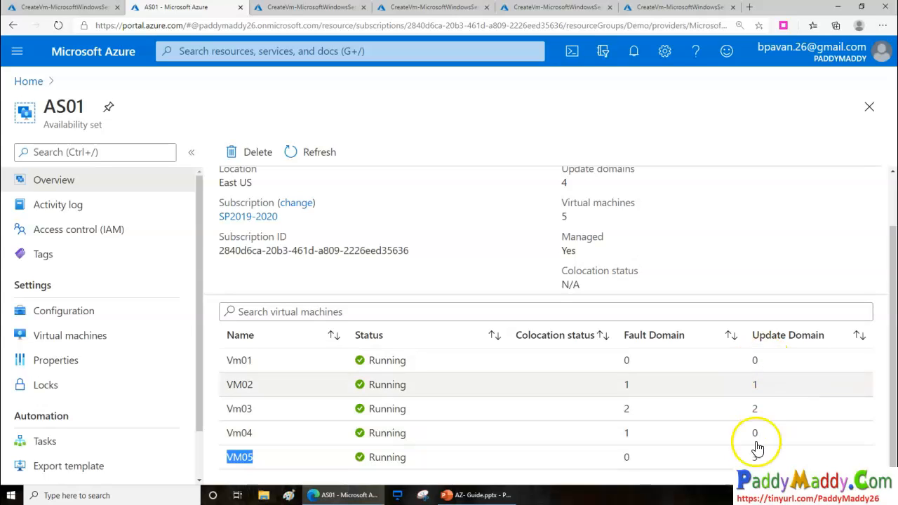
click(770, 365)
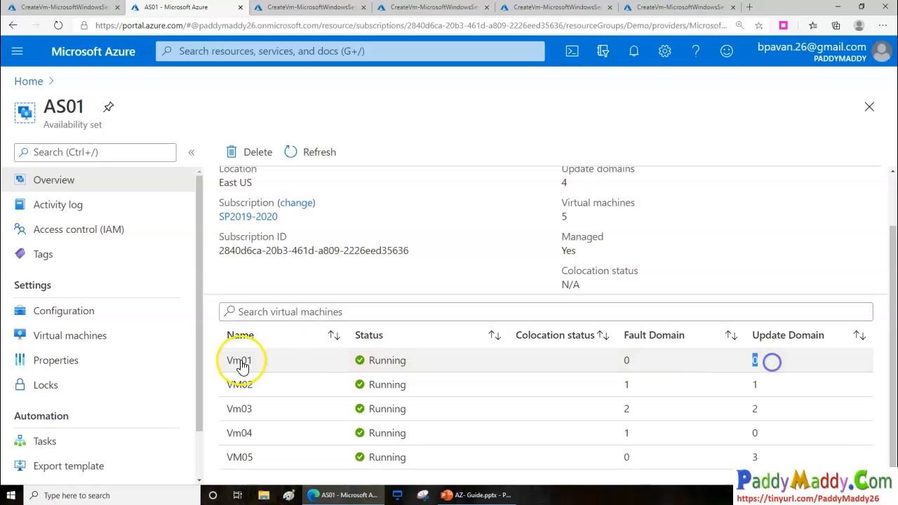
drag(227, 360, 255, 362)
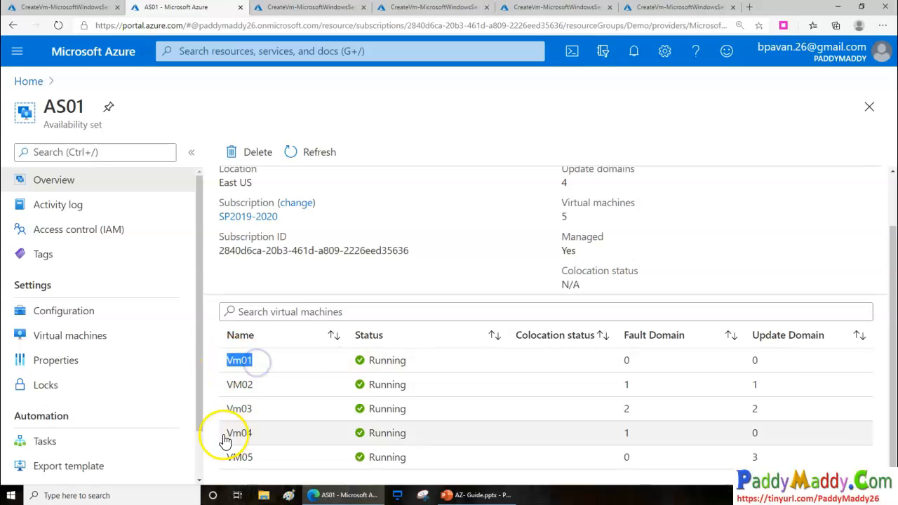
drag(226, 433, 251, 433)
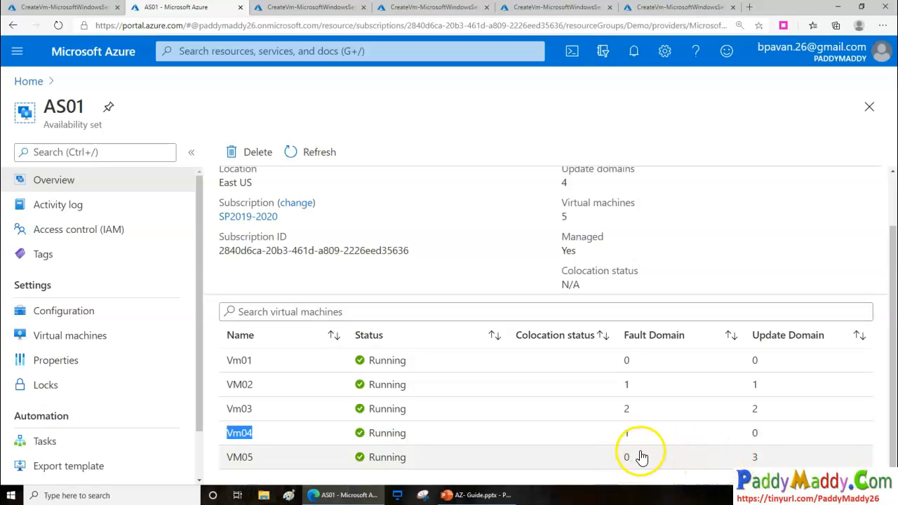
click(741, 466)
drag(741, 466, 223, 464)
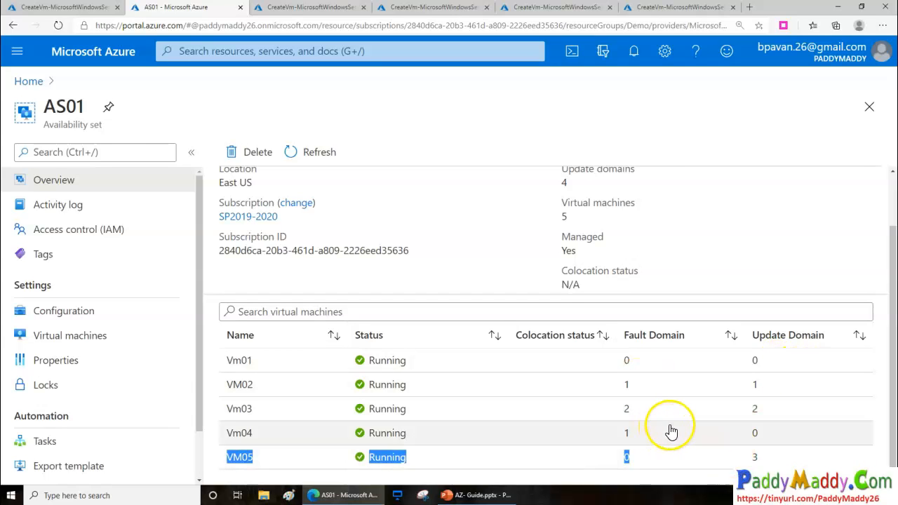
click(50, 127)
drag(98, 127, 102, 127)
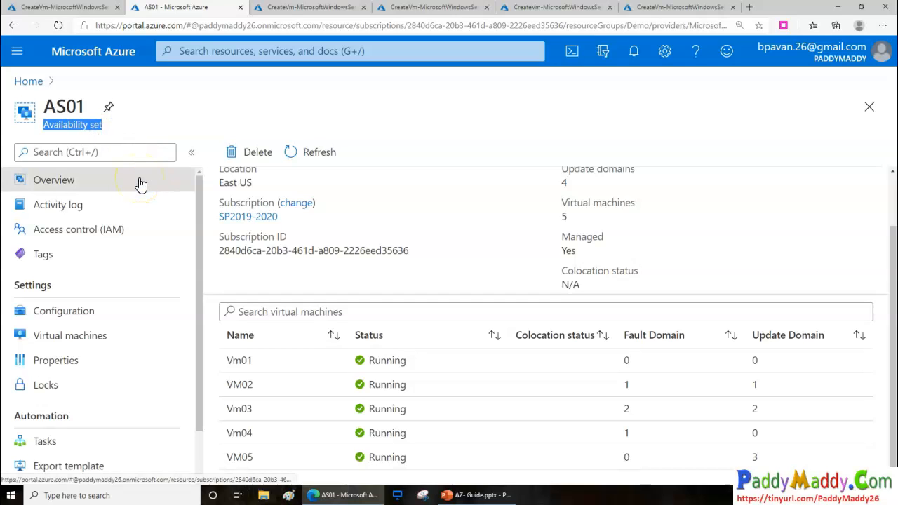